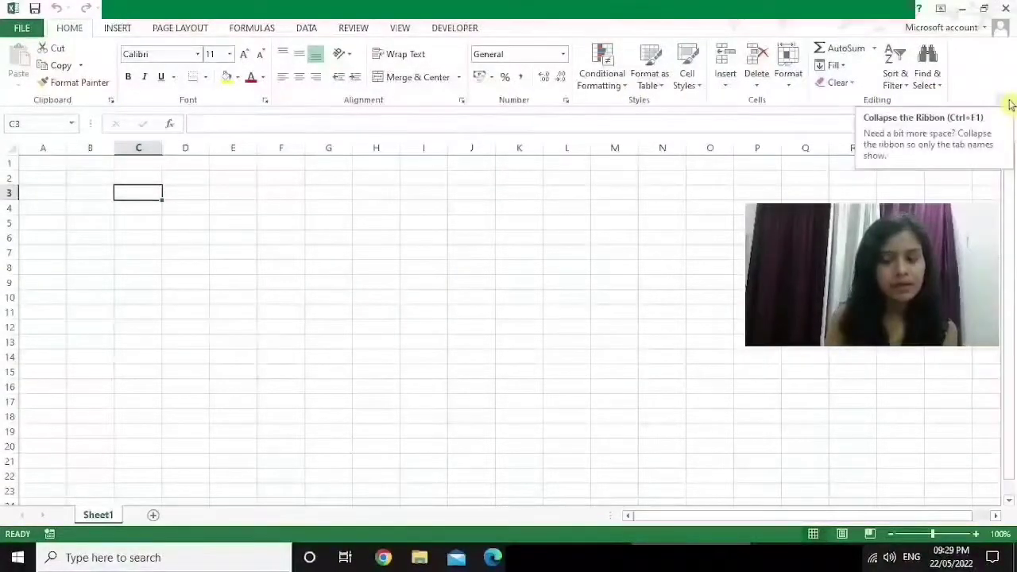
# Step: Collapse the ribbon to its tab names, show the Home commands temporarily, and restore the full ribbon
pyautogui.click(1008, 101)
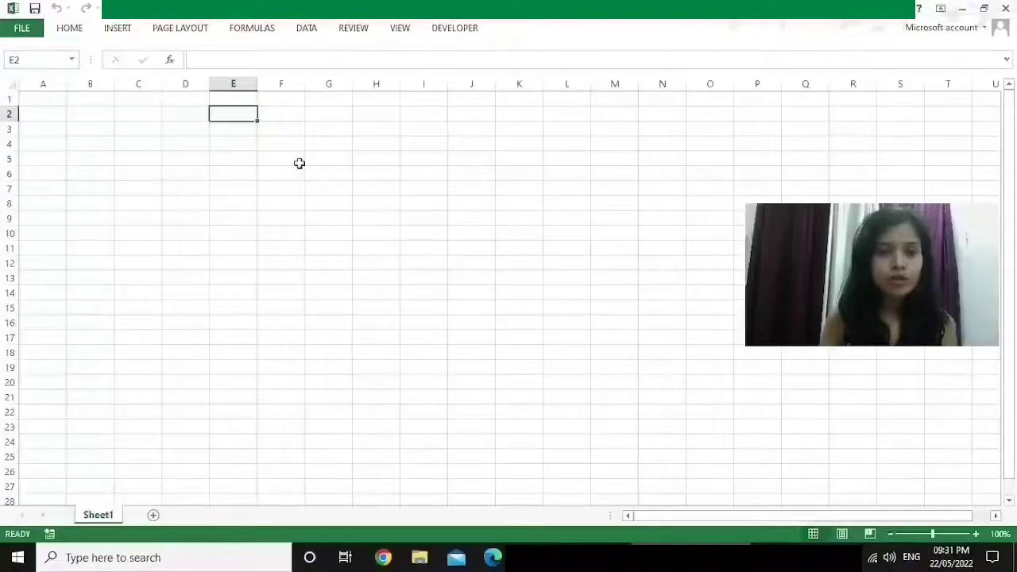
pyautogui.click(64, 31)
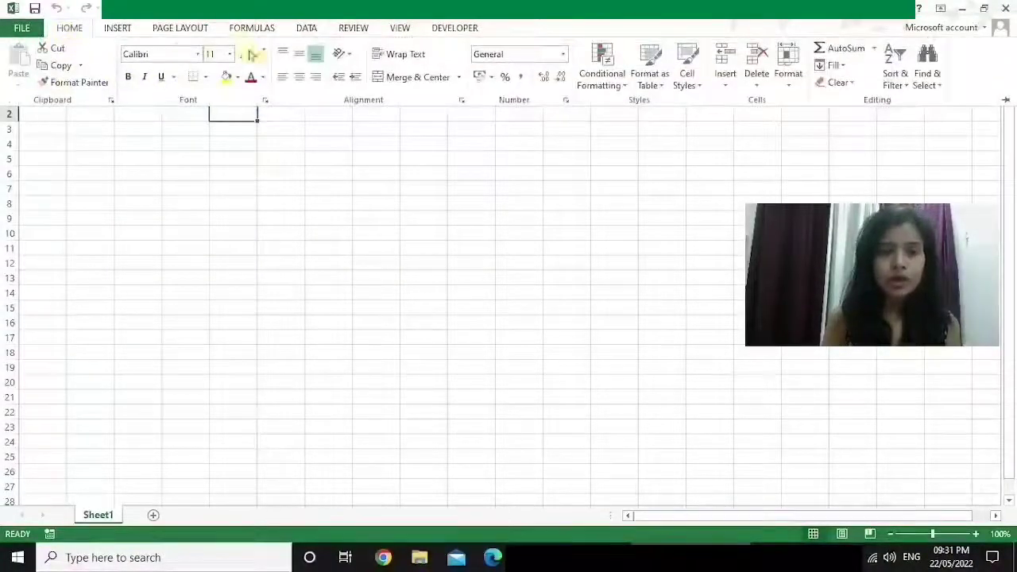
pyautogui.click(285, 149)
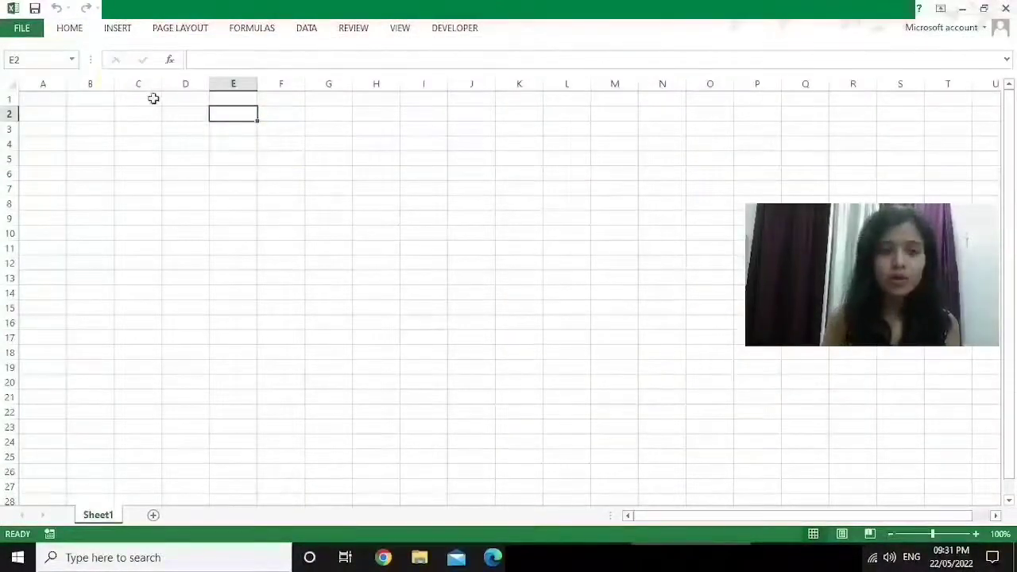
pyautogui.doubleClick(70, 30)
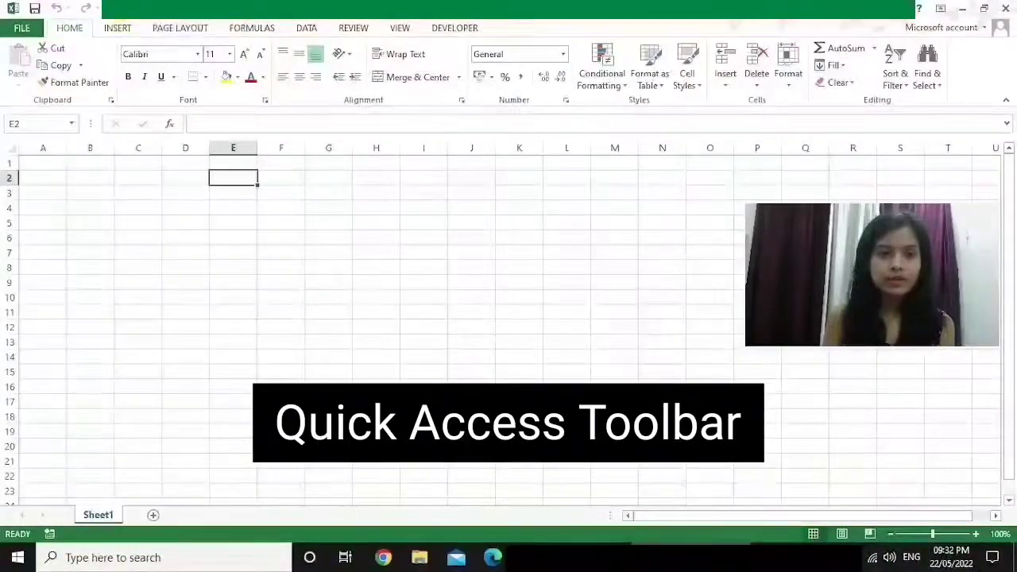
# Step: Review the Quick Access Toolbar customization options, then select cell B4 and check its address in the Name Box
pyautogui.click(98, 8)
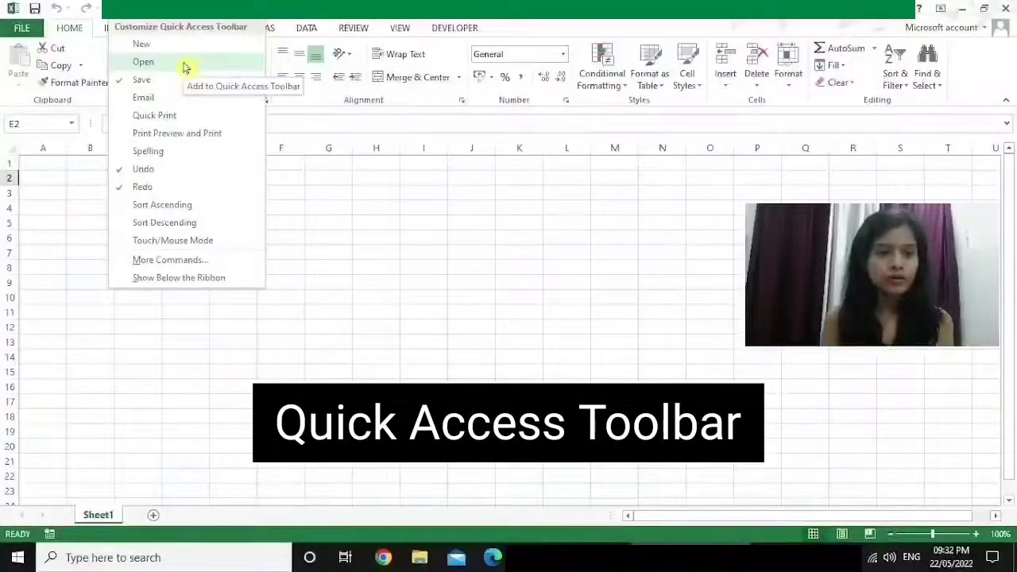
pyautogui.click(91, 208)
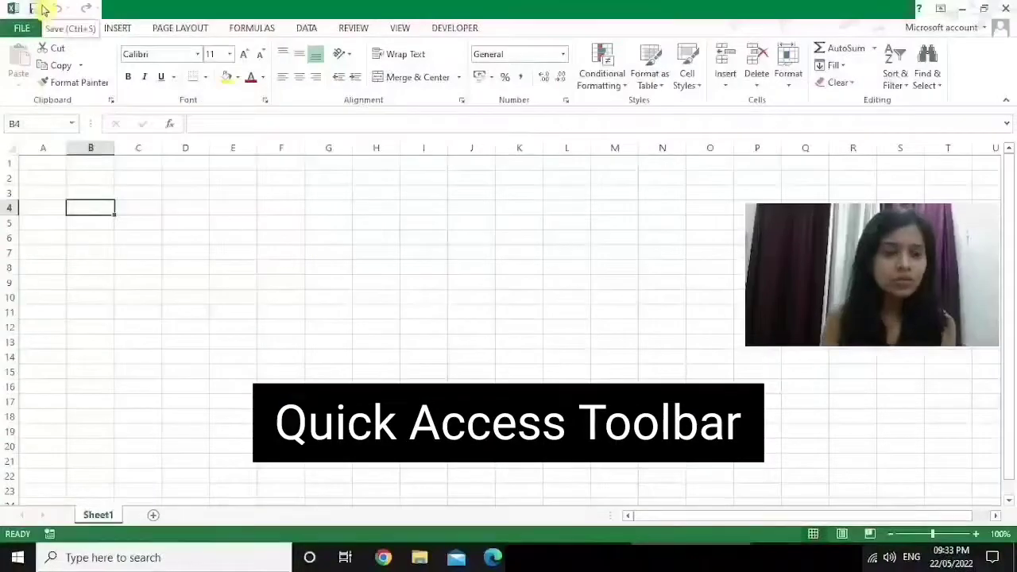
pyautogui.click(46, 128)
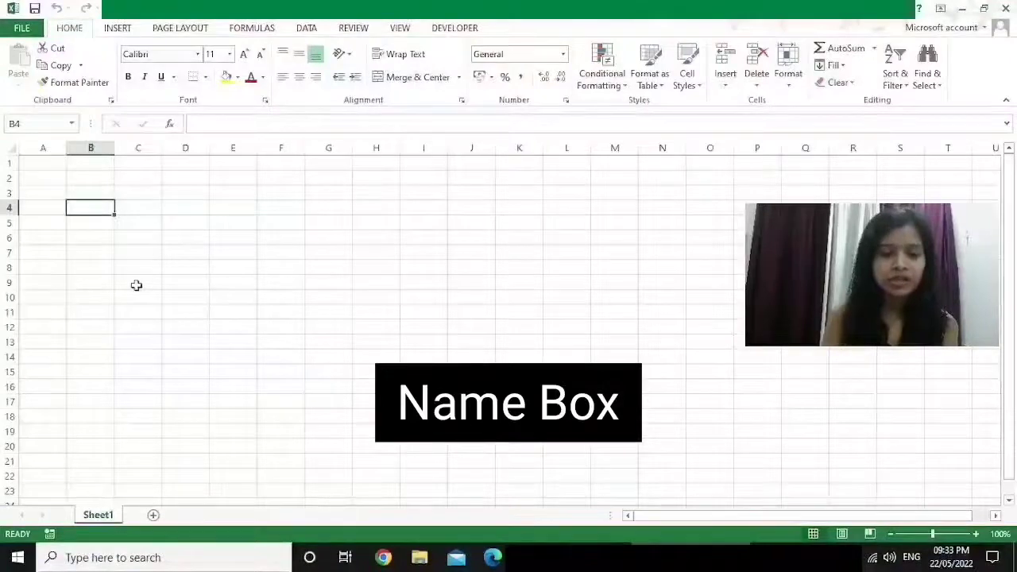
# Step: Select cell B3, highlight its row 3 and its column B, and return to cell B3
pyautogui.click(84, 191)
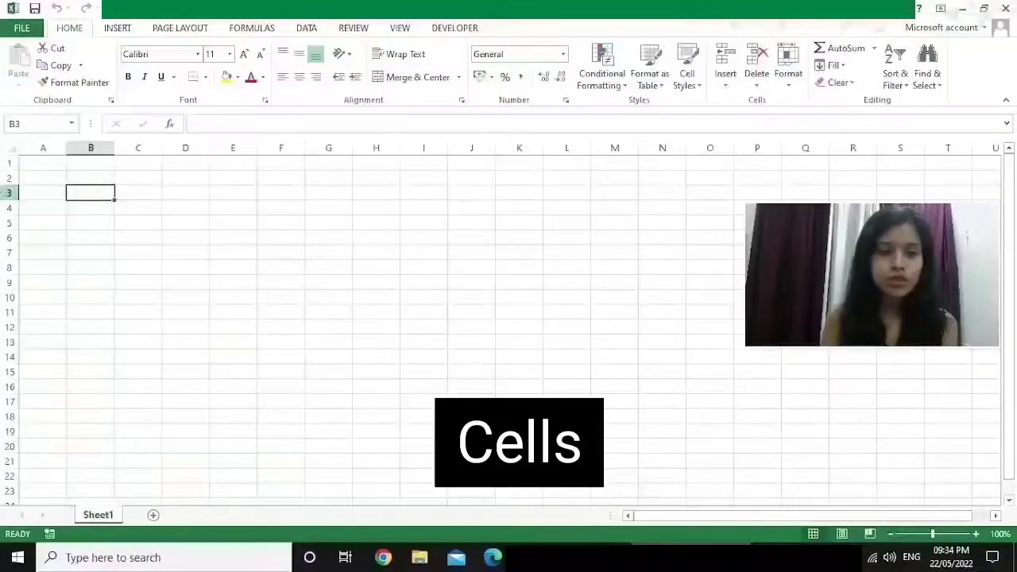
pyautogui.click(9, 193)
pyautogui.click(86, 150)
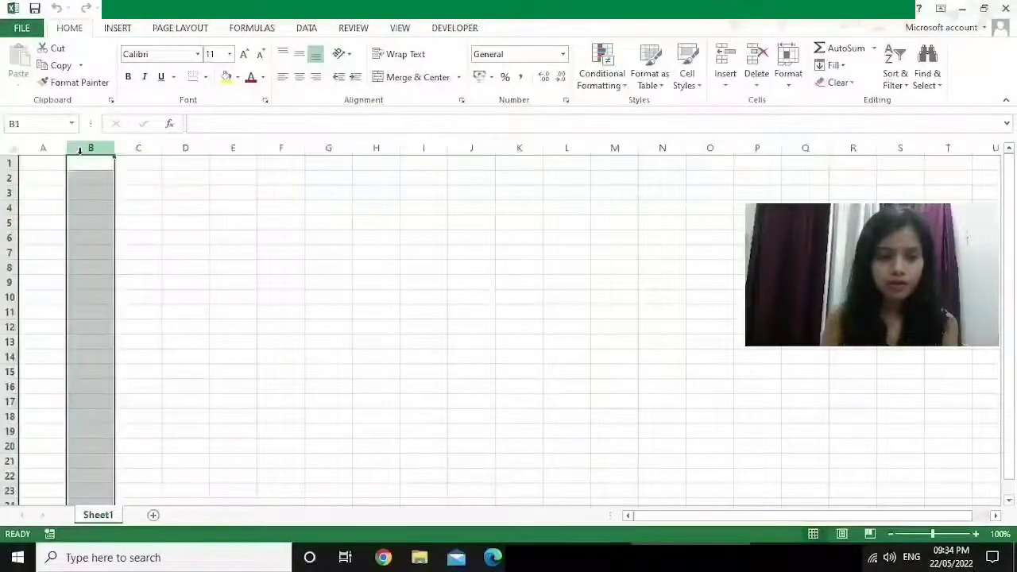
pyautogui.click(85, 196)
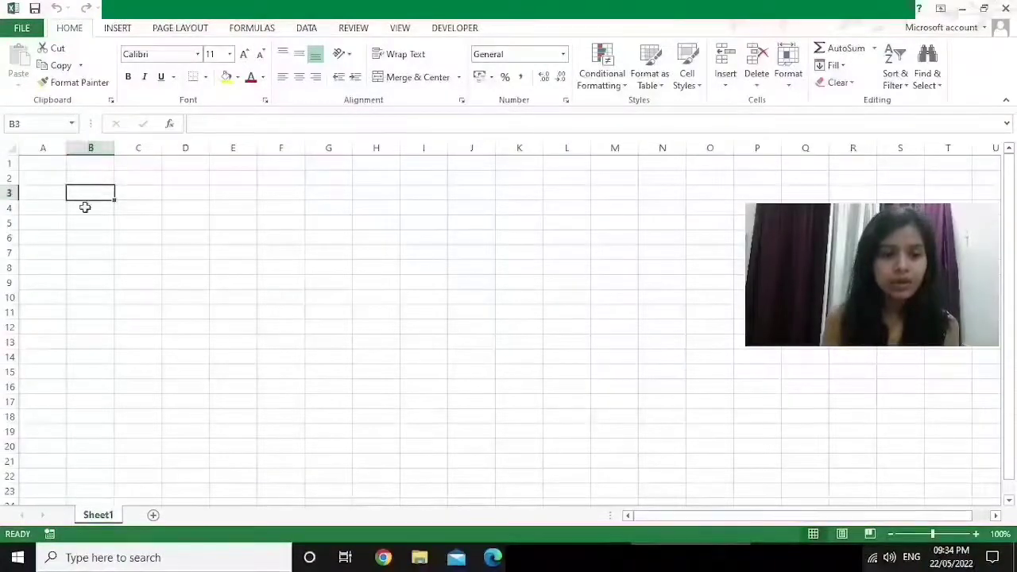
# Step: Select the whole of row 1 and extend the selection through row 12
pyautogui.click(5, 164)
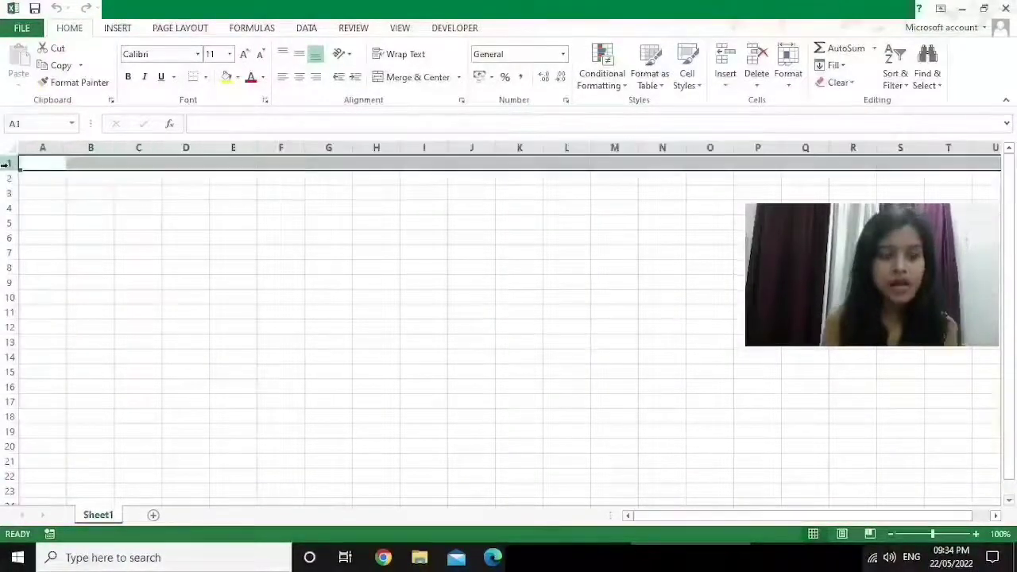
pyautogui.hotkey('shift', 'Down')
pyautogui.hotkey('shift', 'Down')
pyautogui.hotkey('shift', 'Down')
pyautogui.hotkey('shift', 'Down')
pyautogui.hotkey('shift', 'Down')
pyautogui.hotkey('shift', 'Down')
pyautogui.hotkey('shift', 'Down')
pyautogui.hotkey('shift', 'Down')
pyautogui.hotkey('shift', 'Down')
pyautogui.hotkey('shift', 'Down')
pyautogui.hotkey('shift', 'Down')
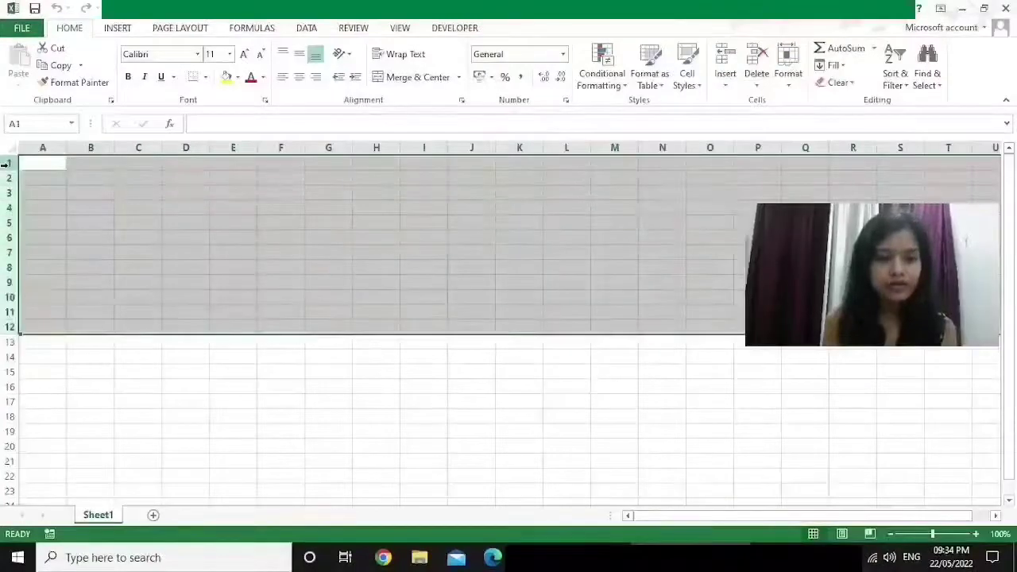
# Step: Select the whole of column A, extend the selection through column F, and return to cell B4
pyautogui.click(49, 148)
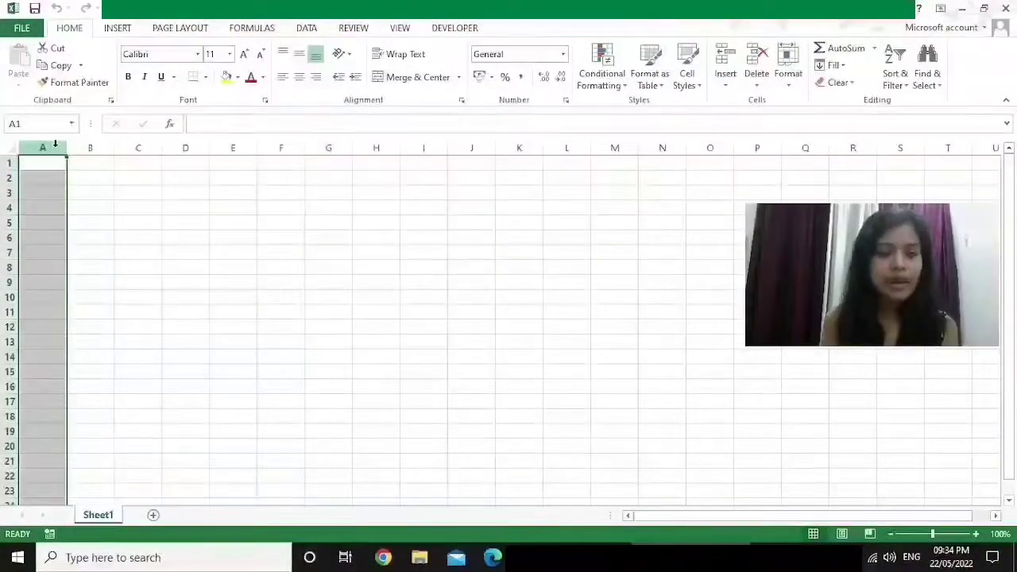
pyautogui.hotkey('shift', 'Right')
pyautogui.hotkey('shift', 'Right')
pyautogui.hotkey('shift', 'Right')
pyautogui.hotkey('shift', 'Right')
pyautogui.hotkey('shift', 'Right')
pyautogui.click(95, 209)
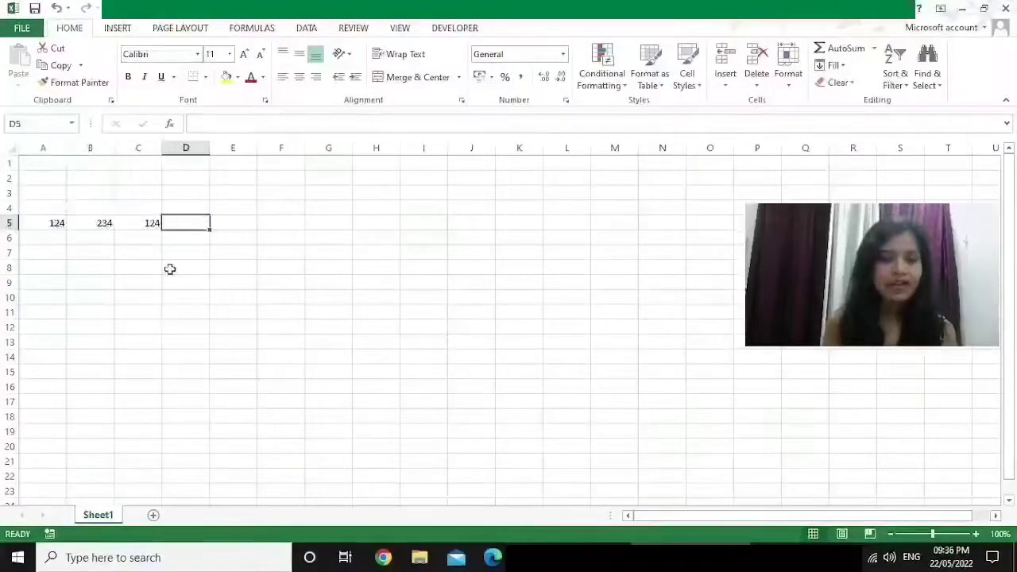
# Step: Enter the formula =SUM(A5:C5) in cell D5 to total the three numbers in row 5
pyautogui.write('=SUM(')
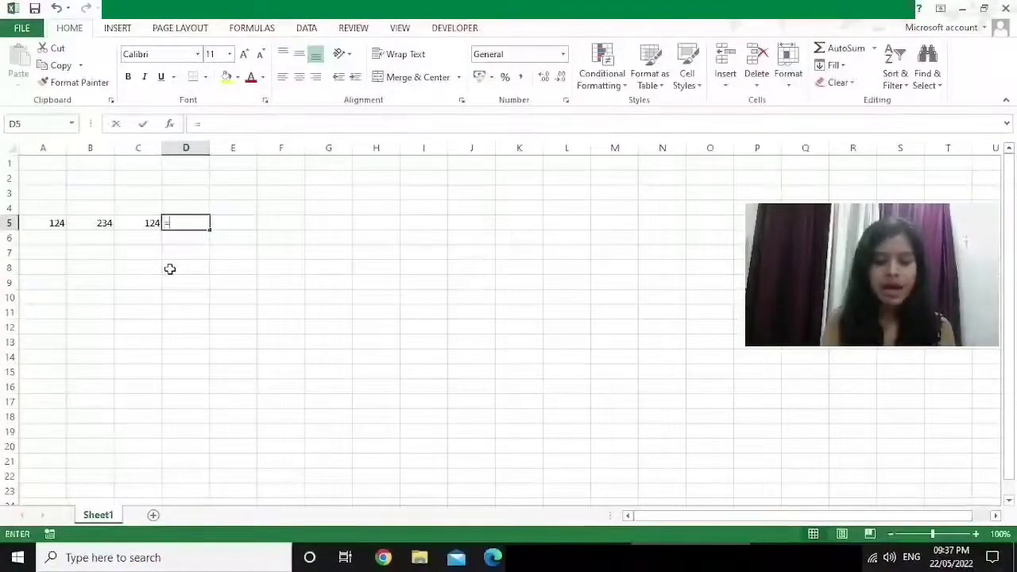
pyautogui.press('Left')
pyautogui.hotkey('shift', 'Left')
pyautogui.hotkey('shift', 'Left')
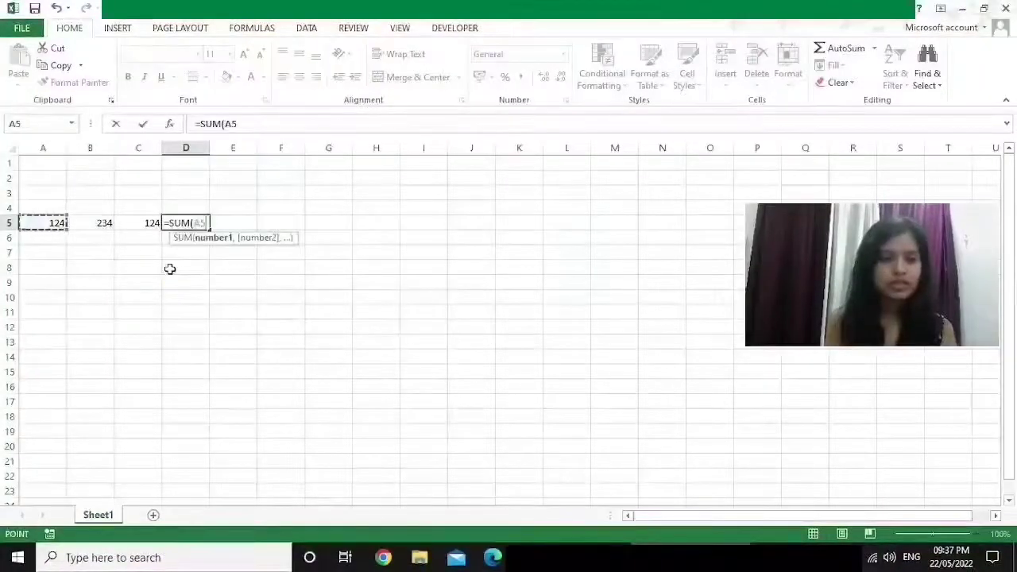
pyautogui.write(')')
pyautogui.press('Return')
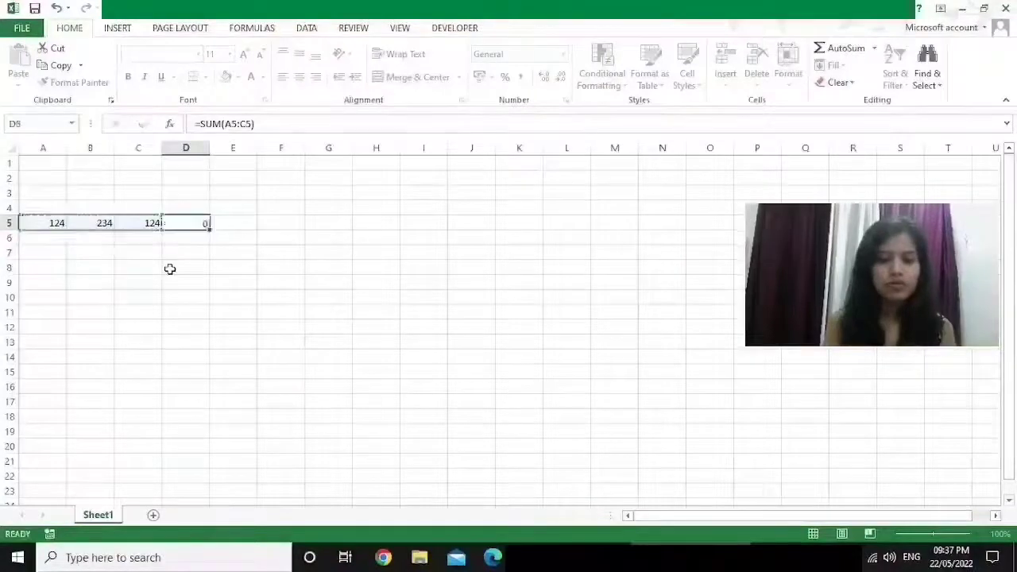
# Step: Inspect the SUM formula of cell D5 in the formula bar and leave it without editing
pyautogui.click(178, 224)
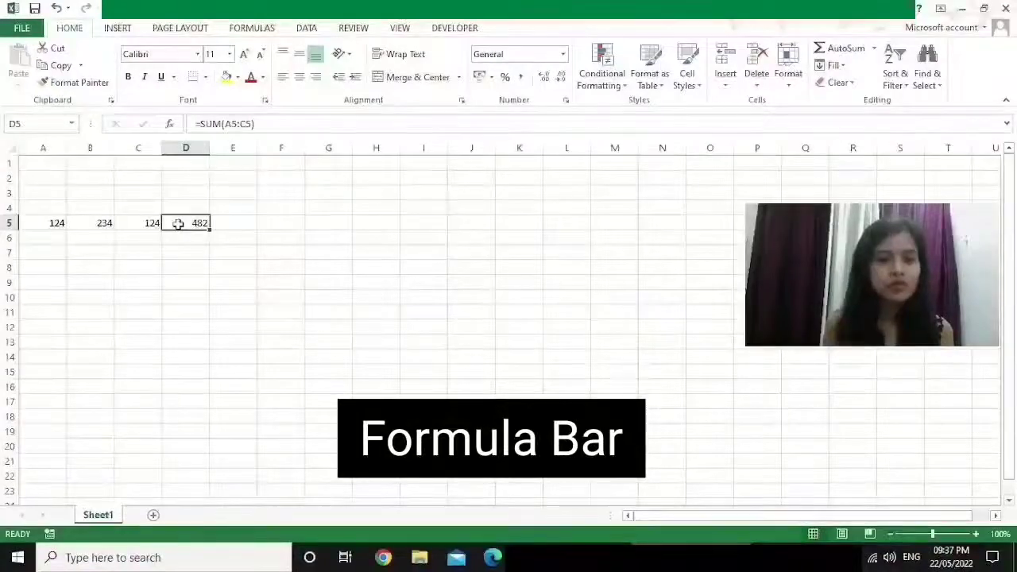
pyautogui.click(233, 124)
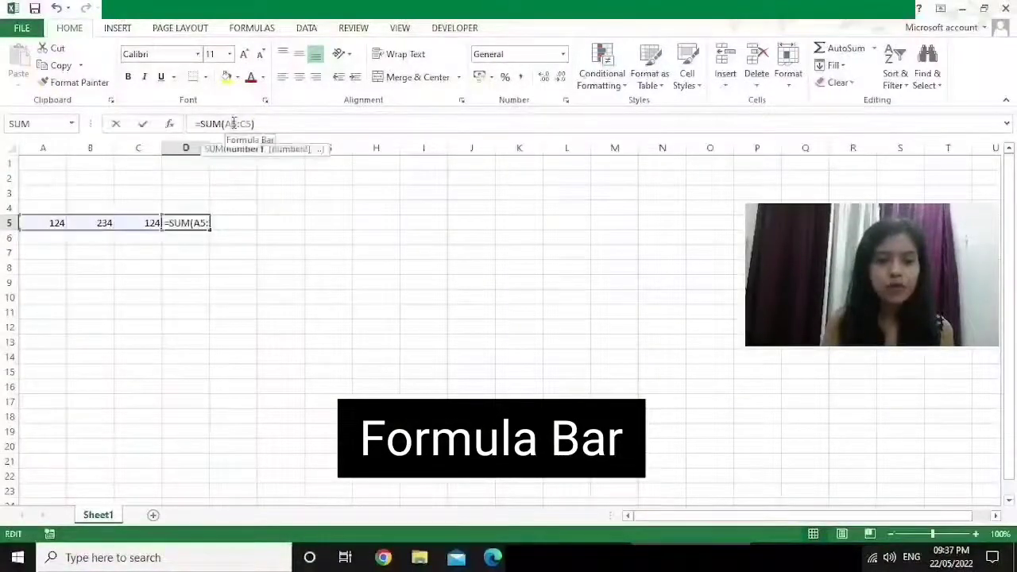
pyautogui.click(198, 177)
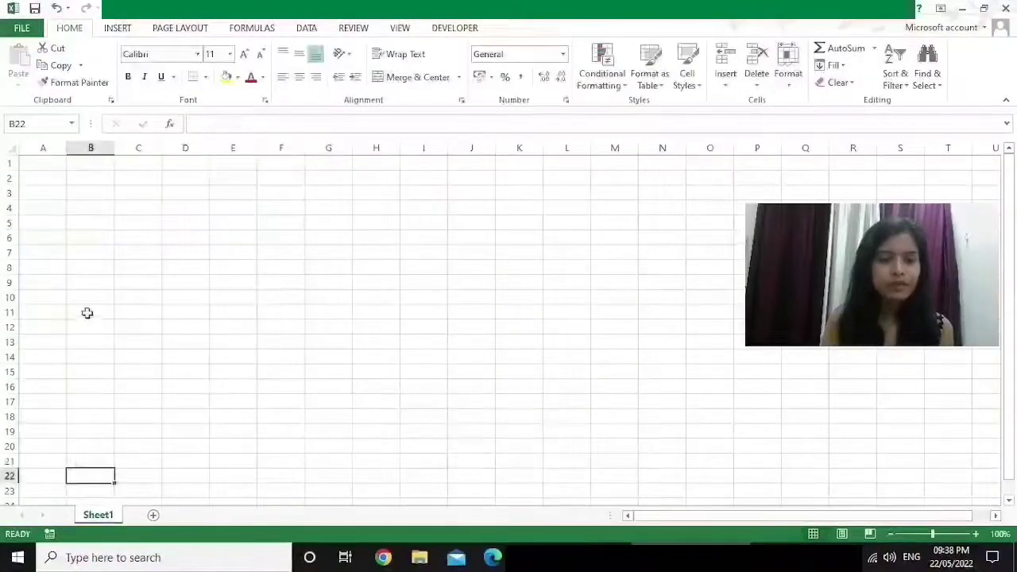
# Step: Add a second worksheet to the workbook and switch back to Sheet1
pyautogui.click(153, 516)
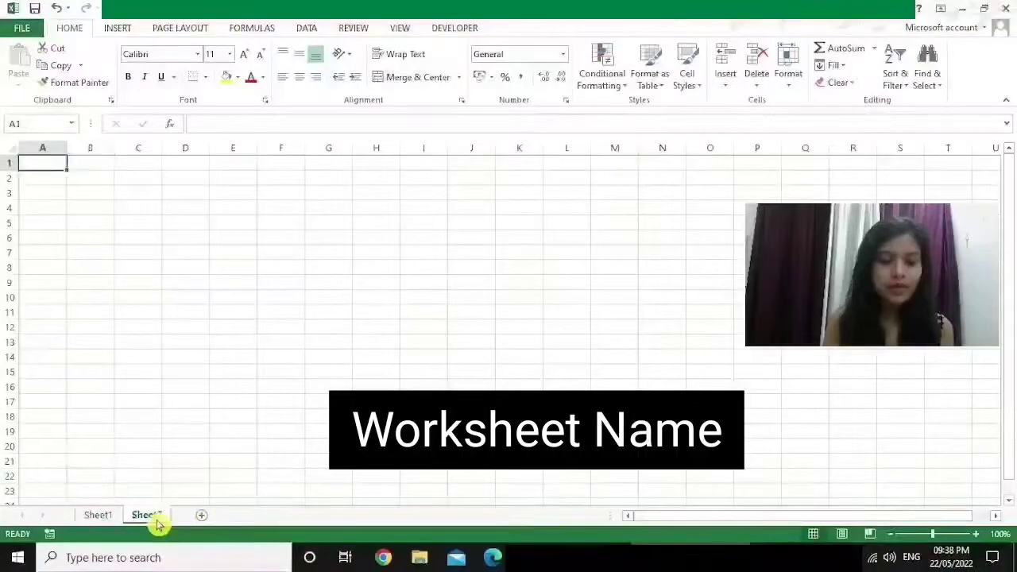
pyautogui.doubleClick(151, 517)
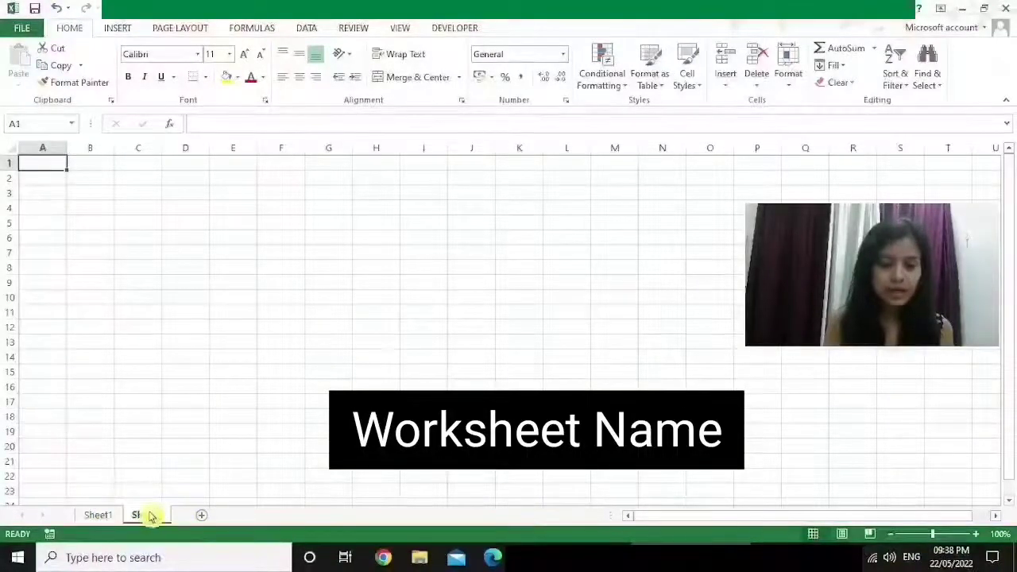
pyautogui.click(102, 517)
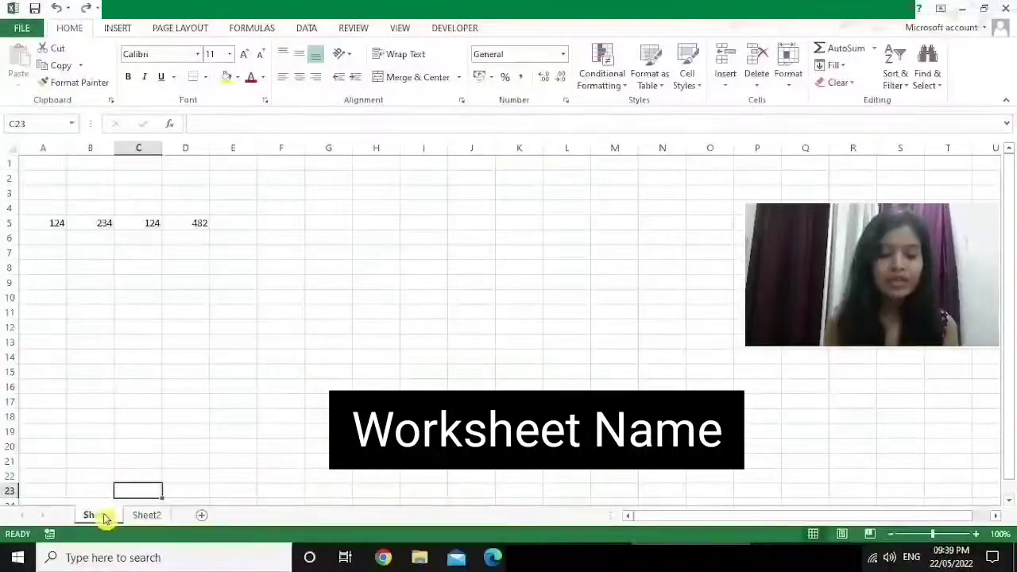
# Step: Rename the Sheet1 worksheet to "excel basics"
pyautogui.doubleClick(103, 517)
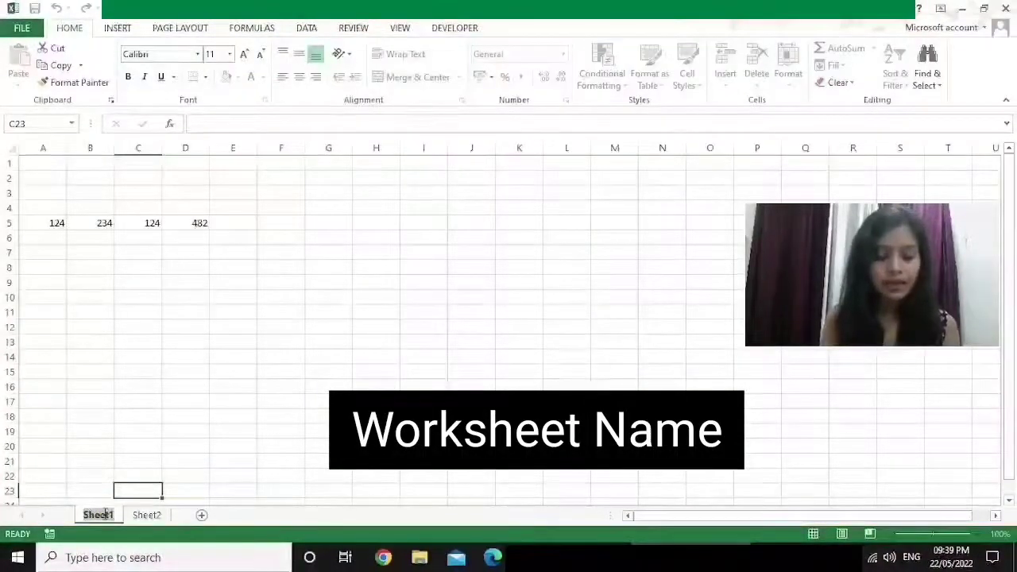
pyautogui.write('excel basics')
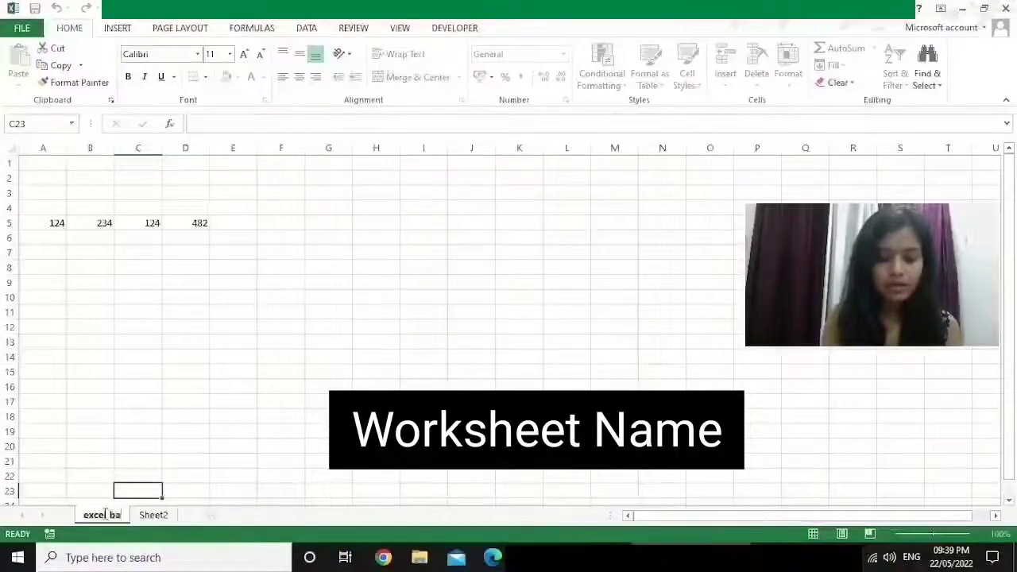
pyautogui.press('Return')
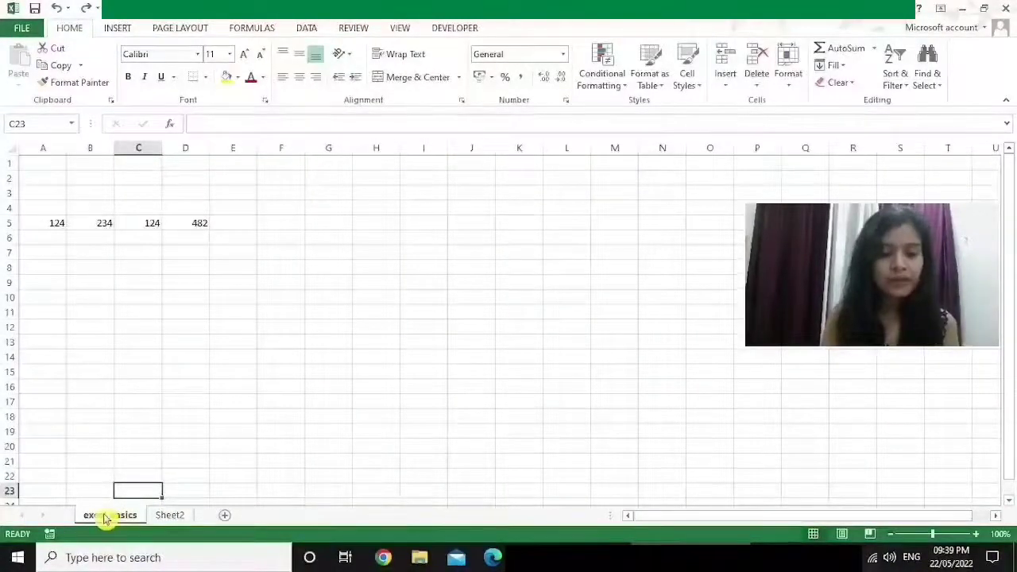
pyautogui.click(663, 477)
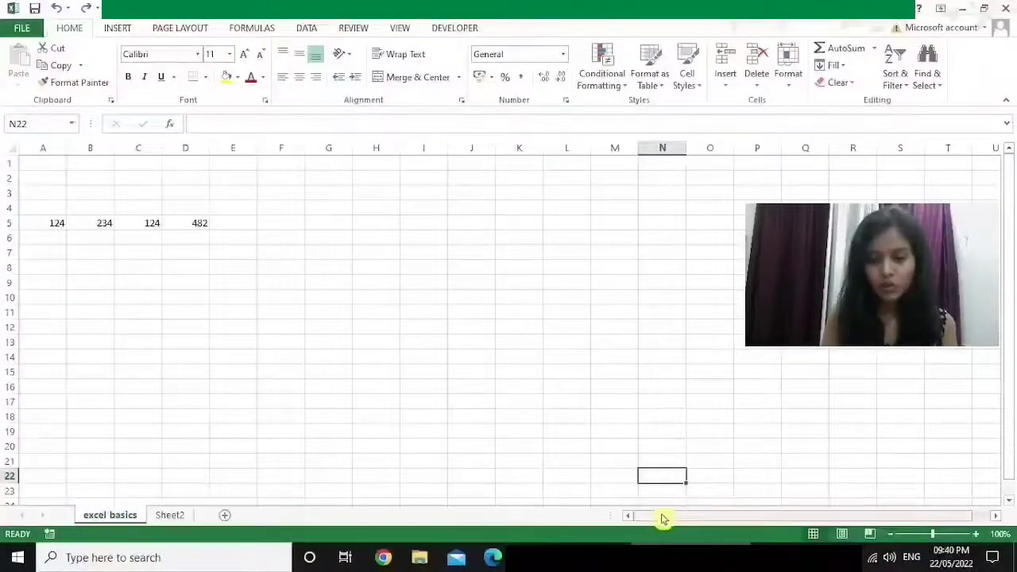
pyautogui.moveTo(664, 520)
pyautogui.mouseDown()
pyautogui.moveTo(706, 520)
pyautogui.moveTo(663, 520)
pyautogui.mouseUp()
pyautogui.scroll(-1, 1011, 286)
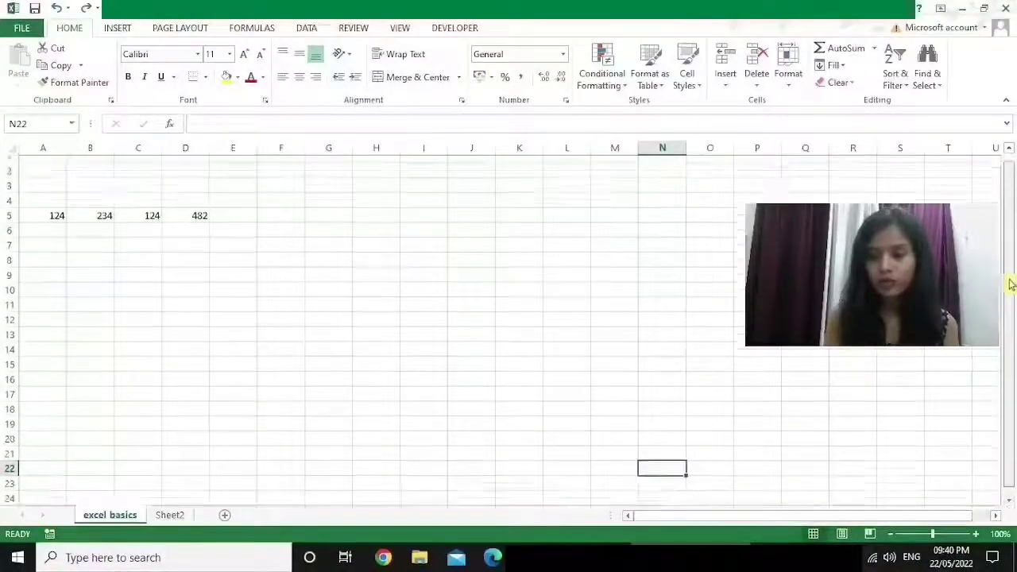
pyautogui.scroll(1, 1008, 263)
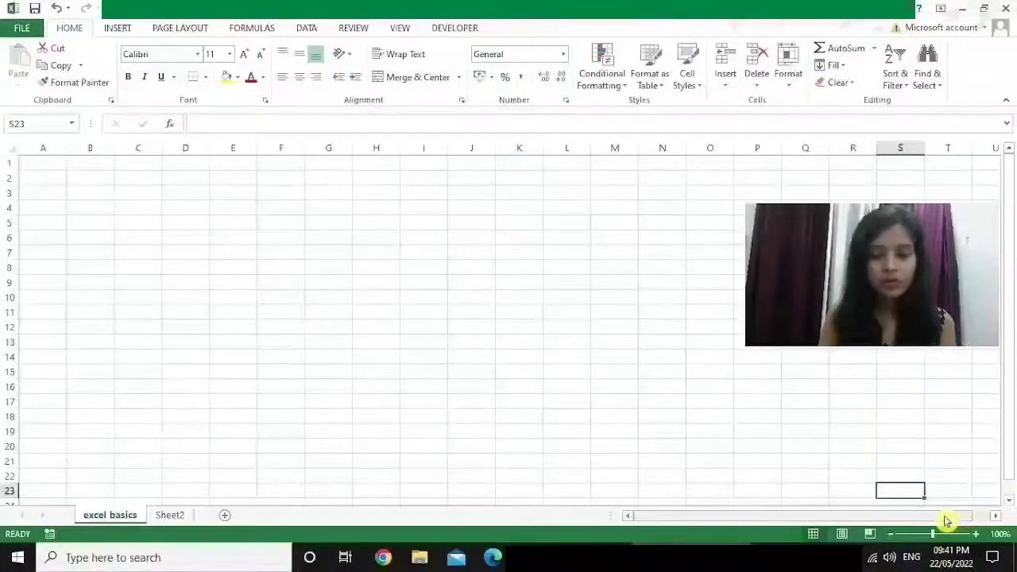
pyautogui.moveTo(936, 541)
pyautogui.mouseDown()
pyautogui.moveTo(924, 542)
pyautogui.moveTo(933, 538)
pyautogui.mouseUp()
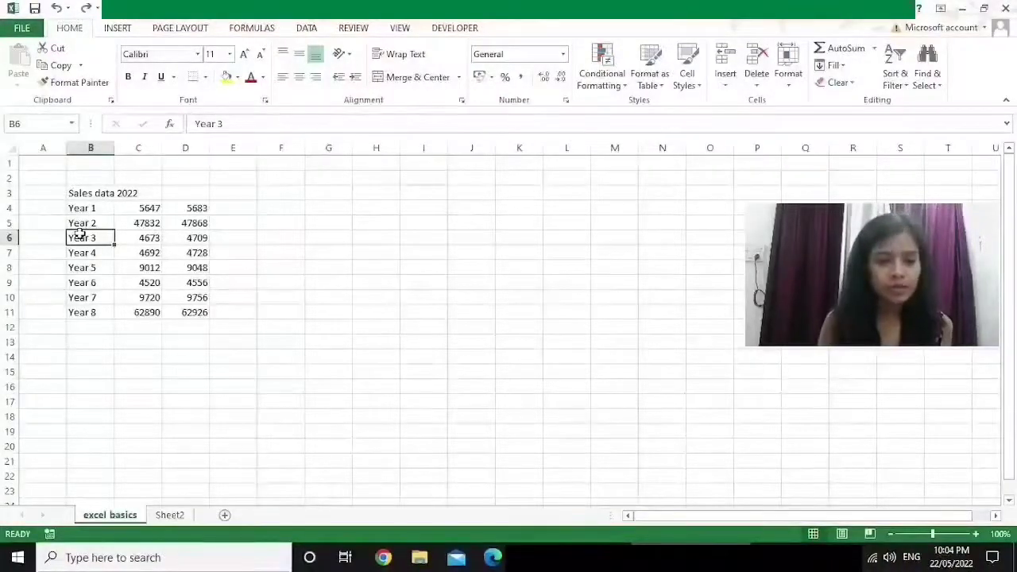
# Step: Cut the Year 6 to Year 8 rows in B9:D11 and paste them starting at cell F4
pyautogui.press('Down')
pyautogui.press('Down')
pyautogui.press('Down')
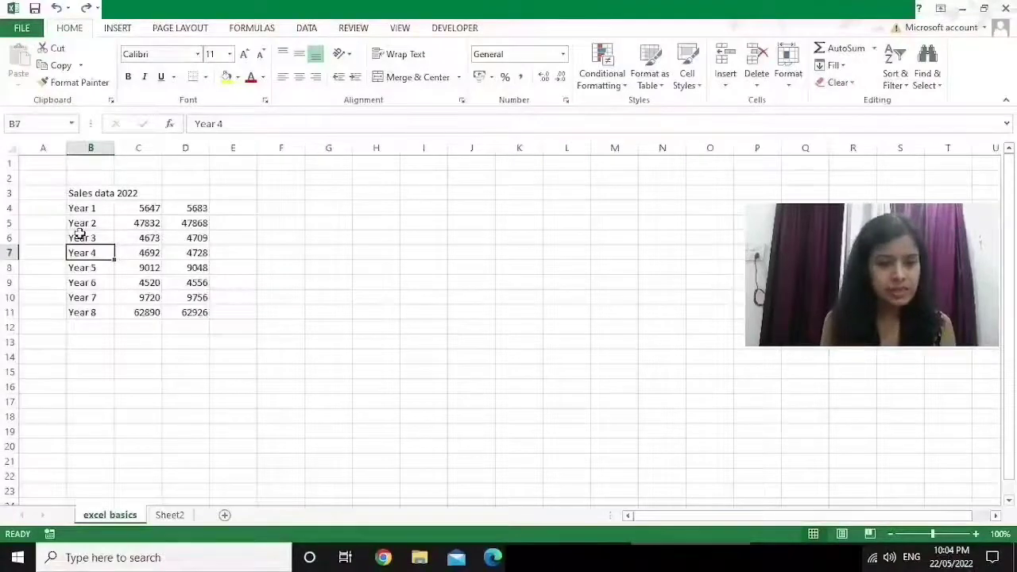
pyautogui.hotkey('shift', 'Right')
pyautogui.hotkey('shift', 'Right')
pyautogui.hotkey('shift', 'Down')
pyautogui.hotkey('shift', 'Down')
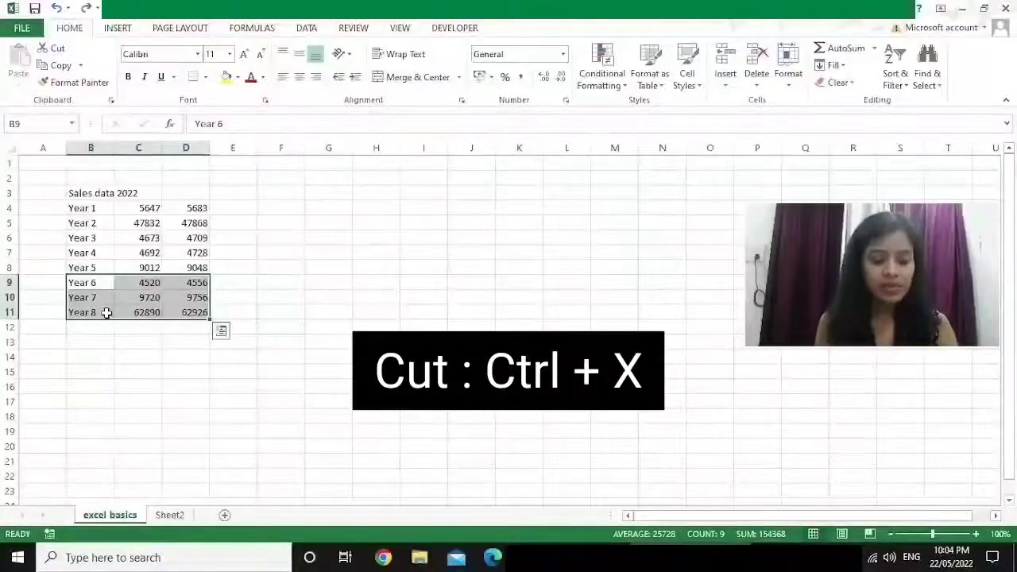
pyautogui.hotkey('ctrl', 'x')
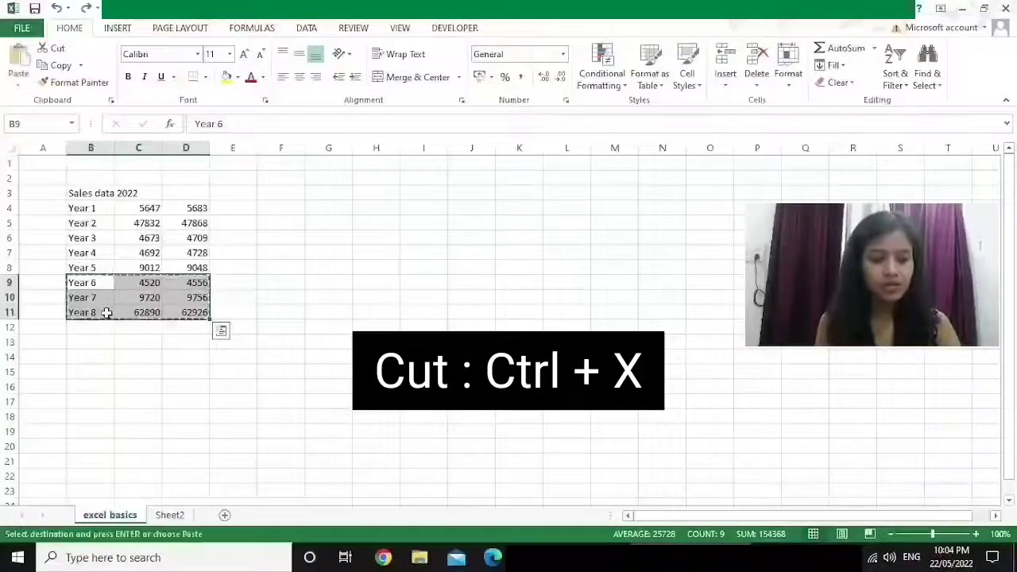
pyautogui.click(276, 206)
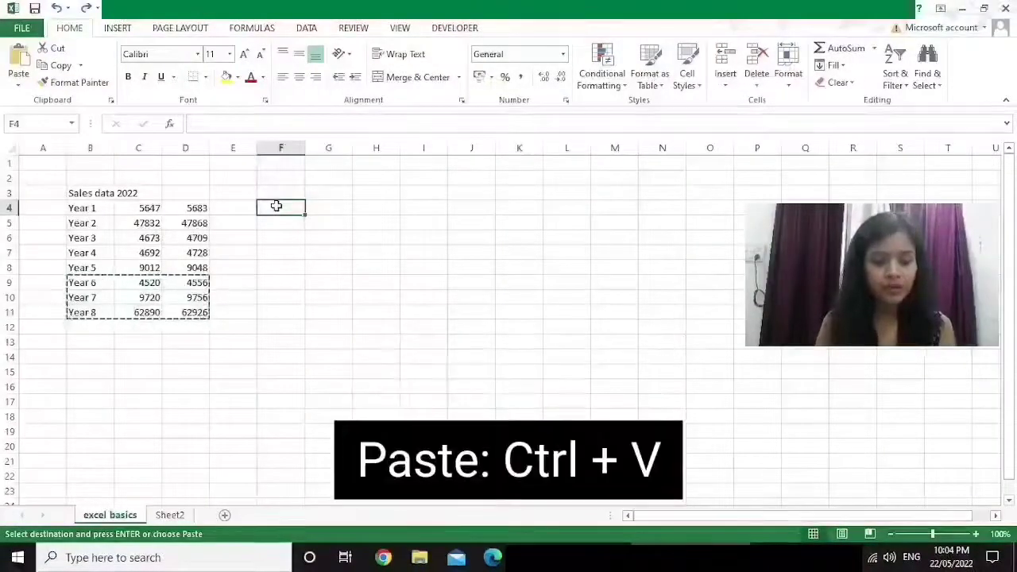
pyautogui.hotkey('ctrl', 'v')
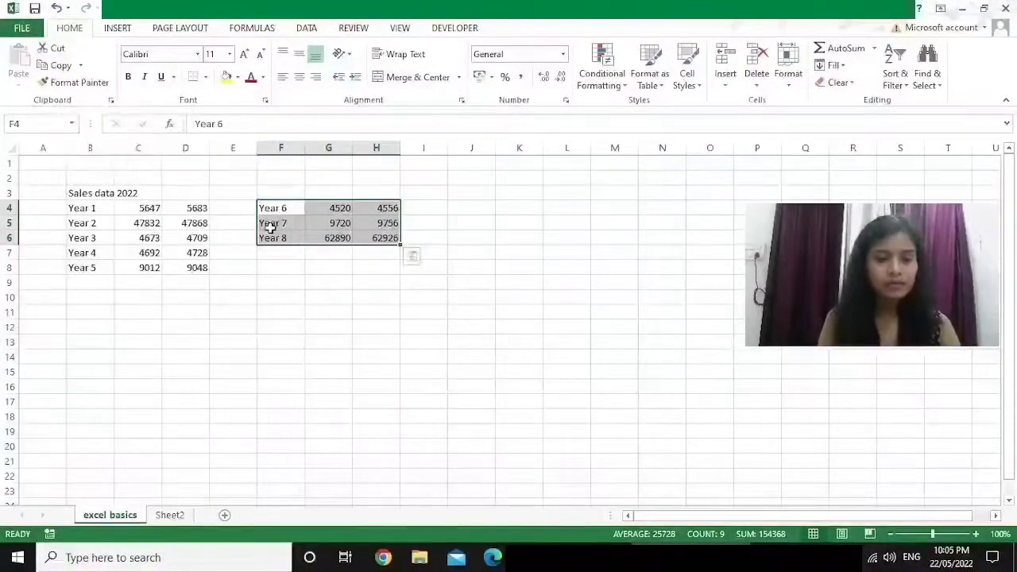
# Step: Undo the last paste of the Year 6 to Year 8 rows and cancel the pending cut
pyautogui.hotkey('ctrl', 'z')
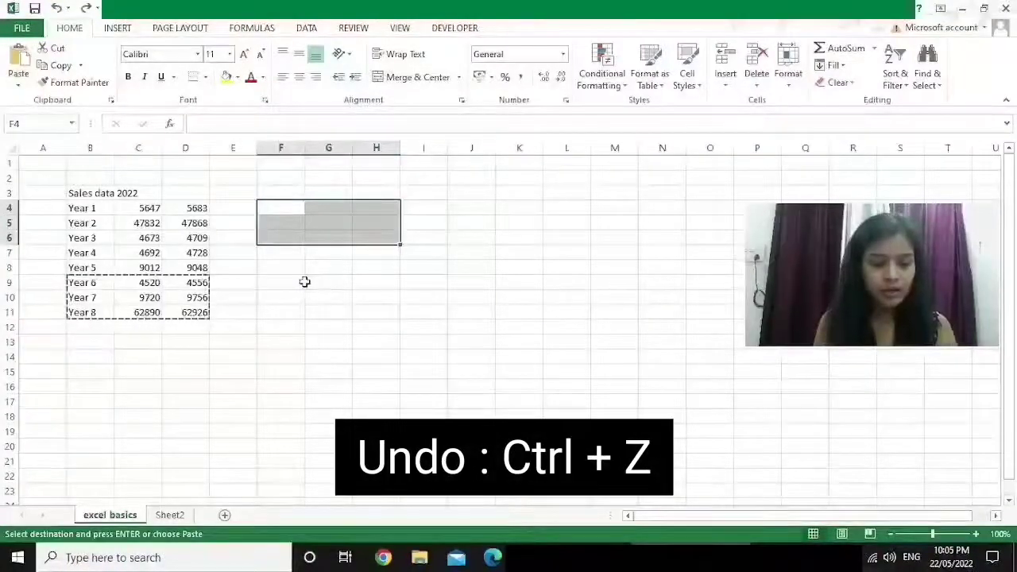
pyautogui.click(269, 282)
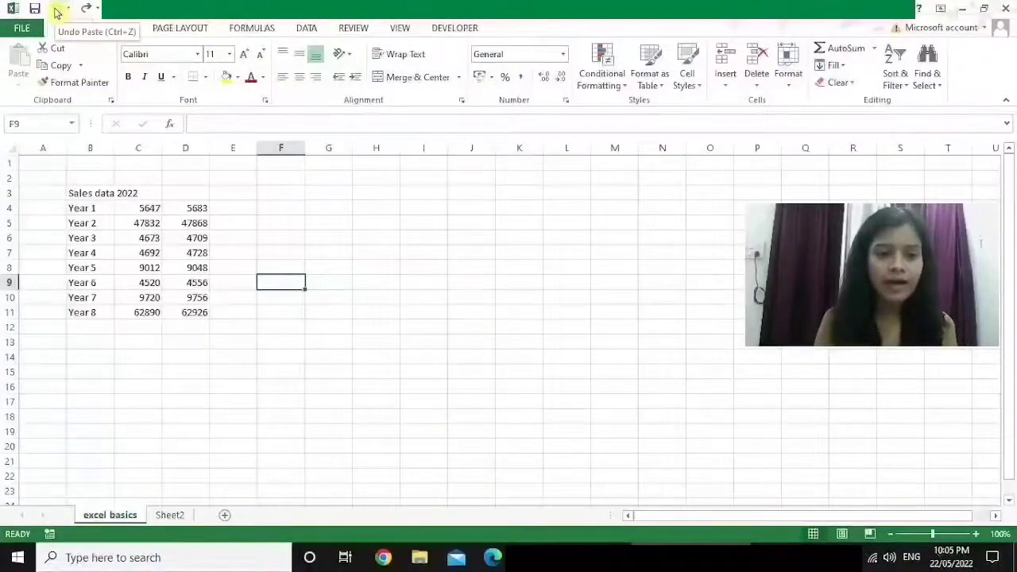
# Step: Cut the Year 5 to Year 8 rows in B8:D11 and paste them starting at cell F4
pyautogui.click(92, 267)
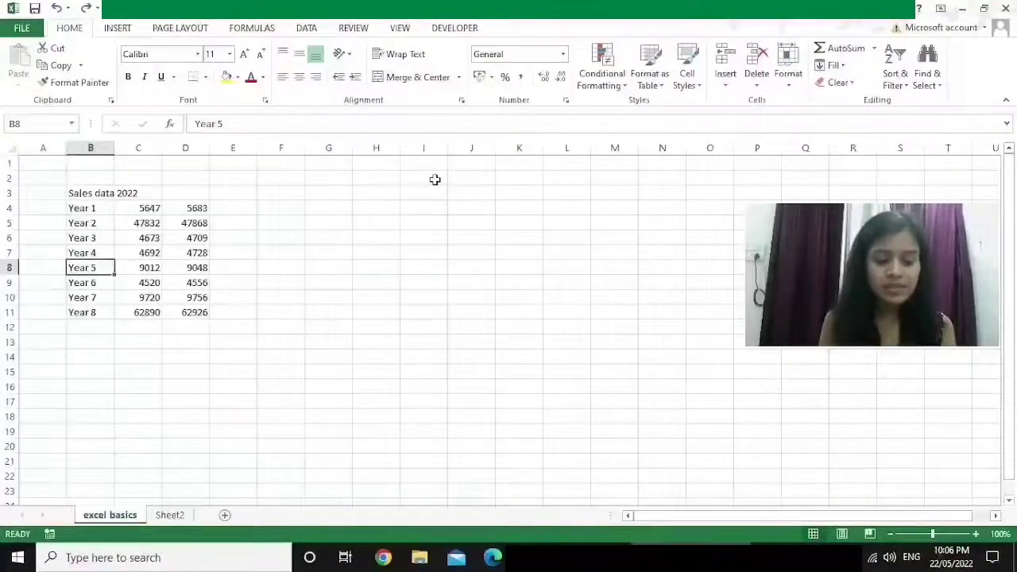
pyautogui.hotkey('shift', 'Right')
pyautogui.hotkey('shift', 'Right')
pyautogui.hotkey('shift', 'Down')
pyautogui.hotkey('shift', 'Down')
pyautogui.hotkey('shift', 'Down')
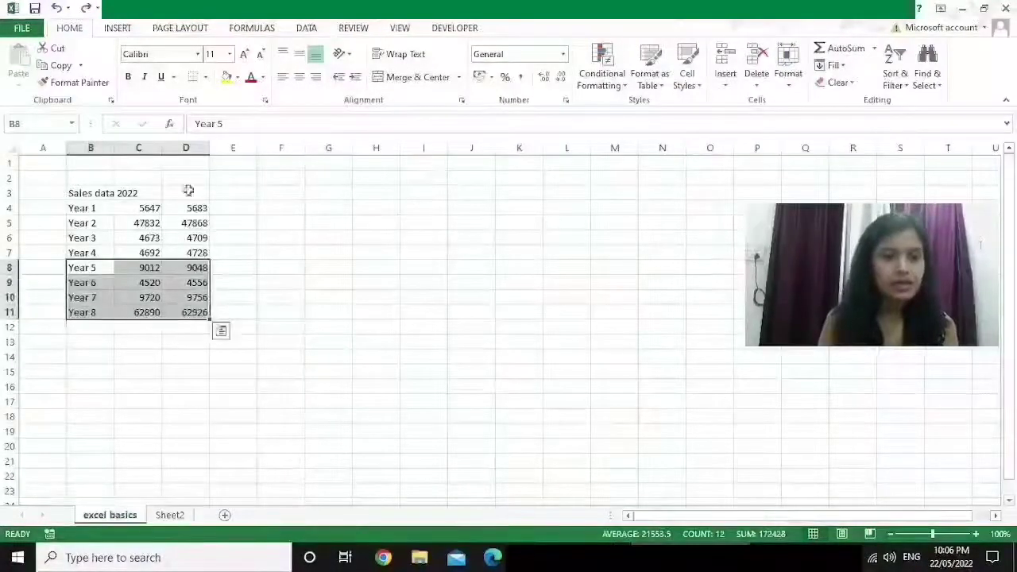
pyautogui.click(55, 48)
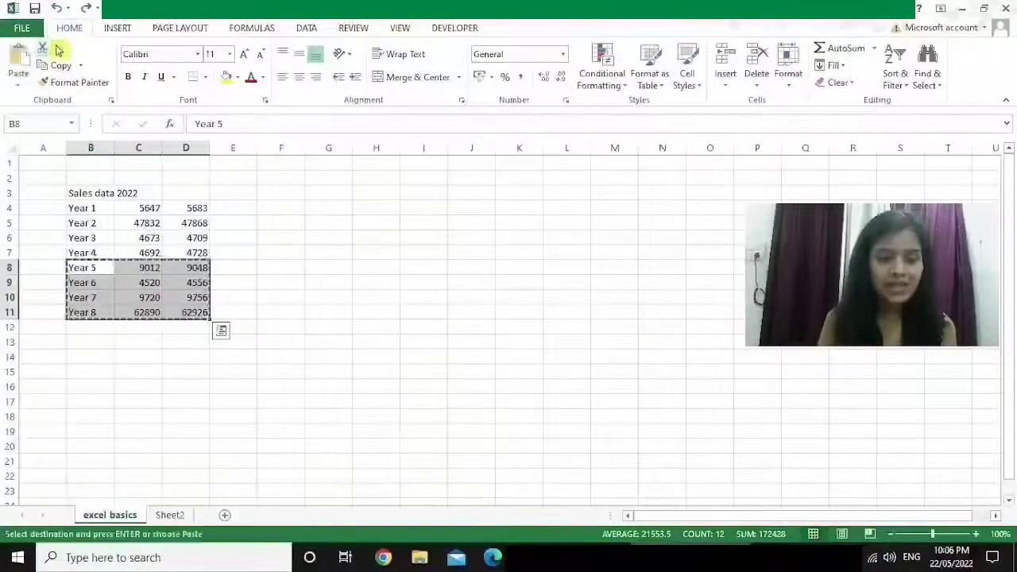
pyautogui.click(286, 210)
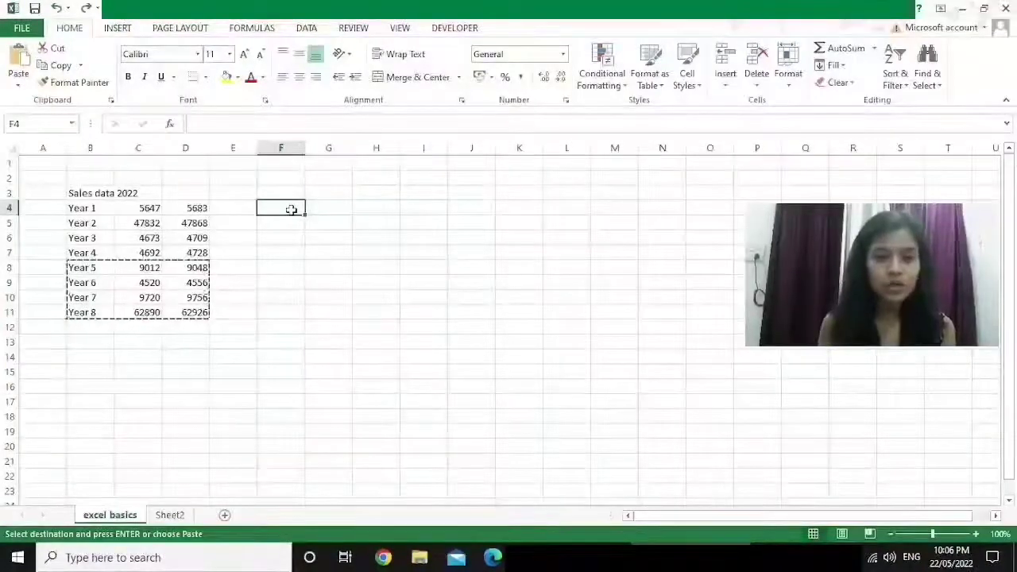
pyautogui.click(20, 57)
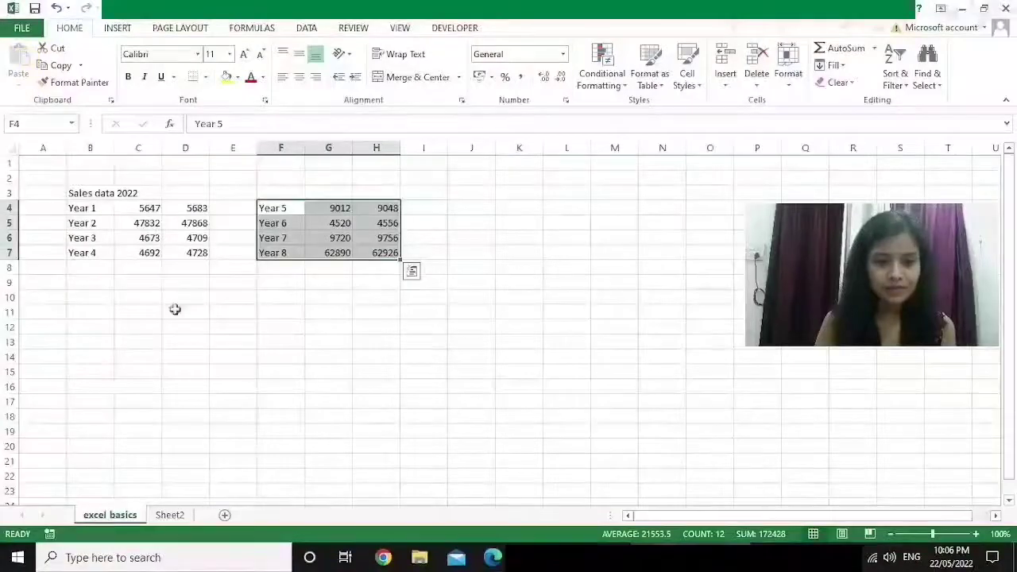
pyautogui.click(289, 208)
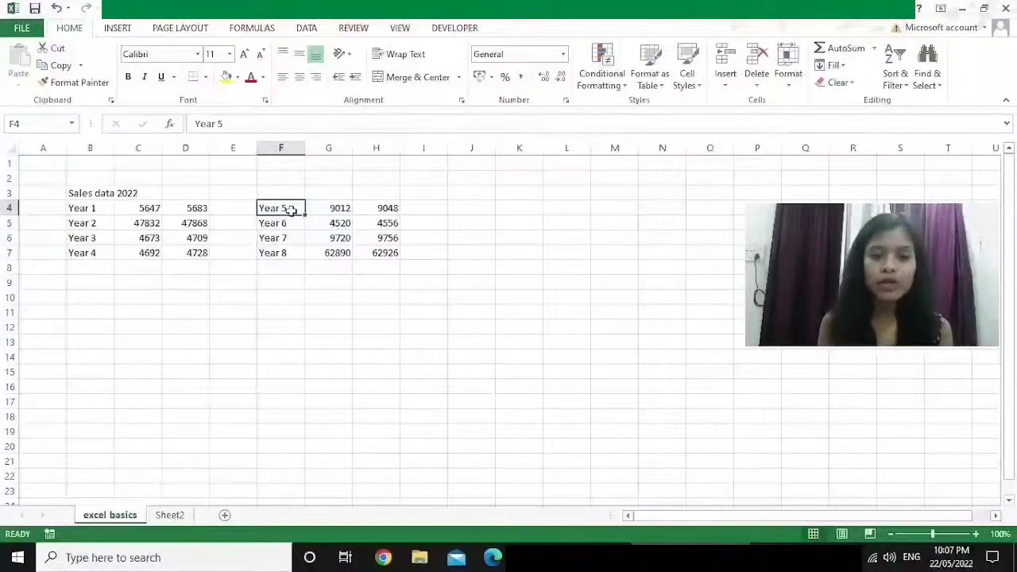
# Step: Copy the Year 1 to Year 4 rows in B4:D7 and paste them starting at cell B10
pyautogui.click(82, 207)
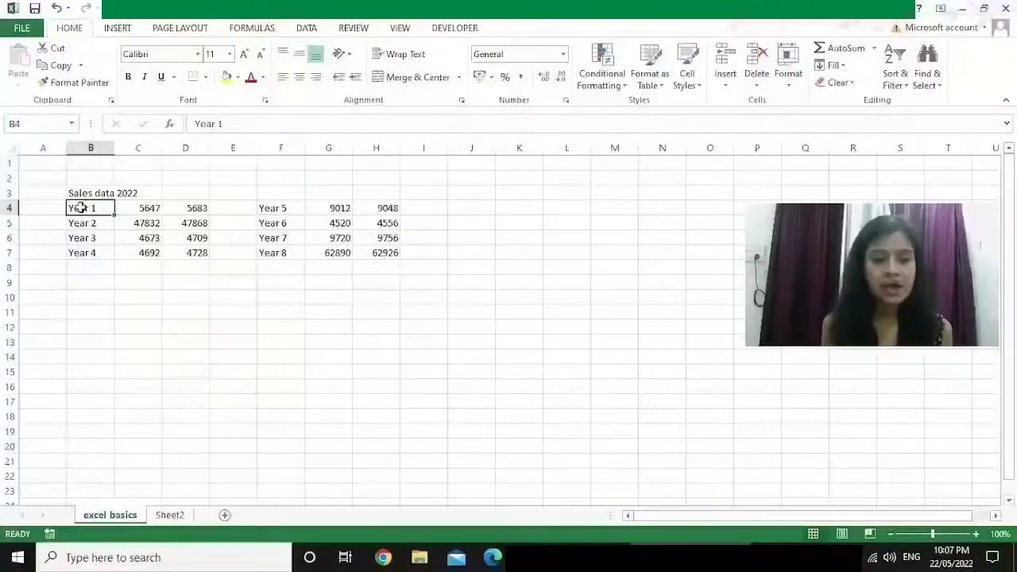
pyautogui.hotkey('ctrl', 'shift', 'Right')
pyautogui.hotkey('ctrl', 'shift', 'Down')
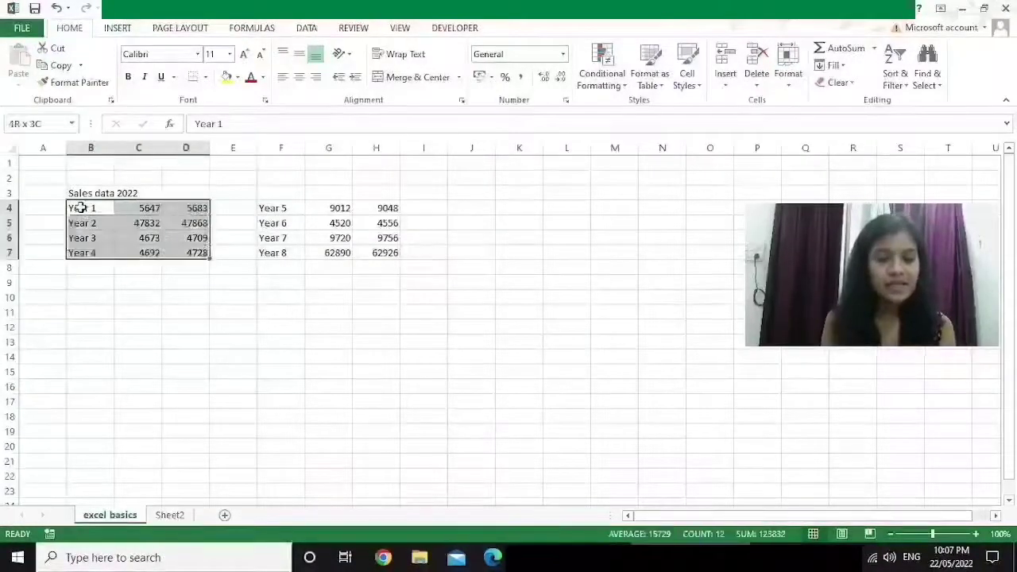
pyautogui.hotkey('ctrl', 'c')
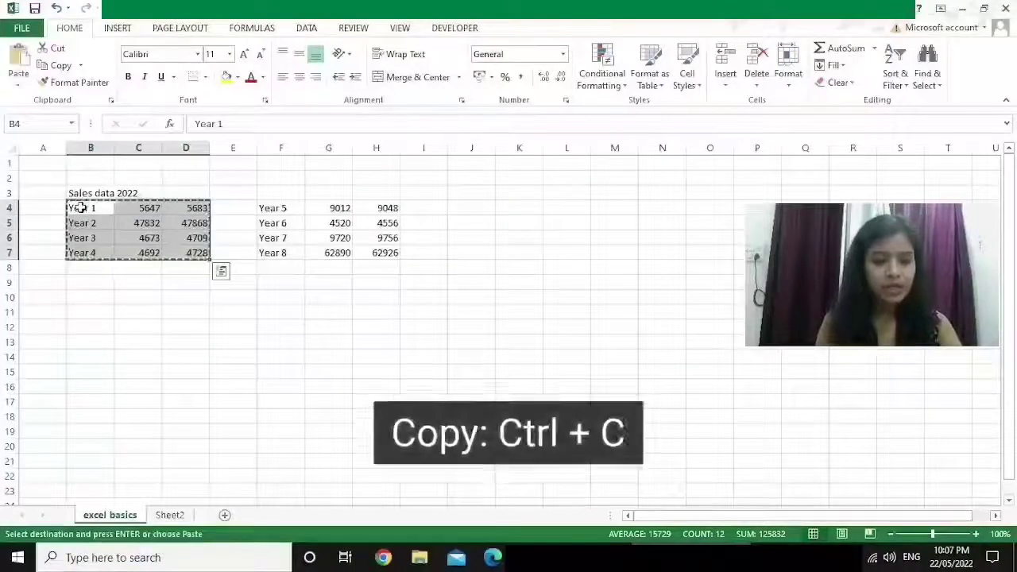
pyautogui.click(95, 297)
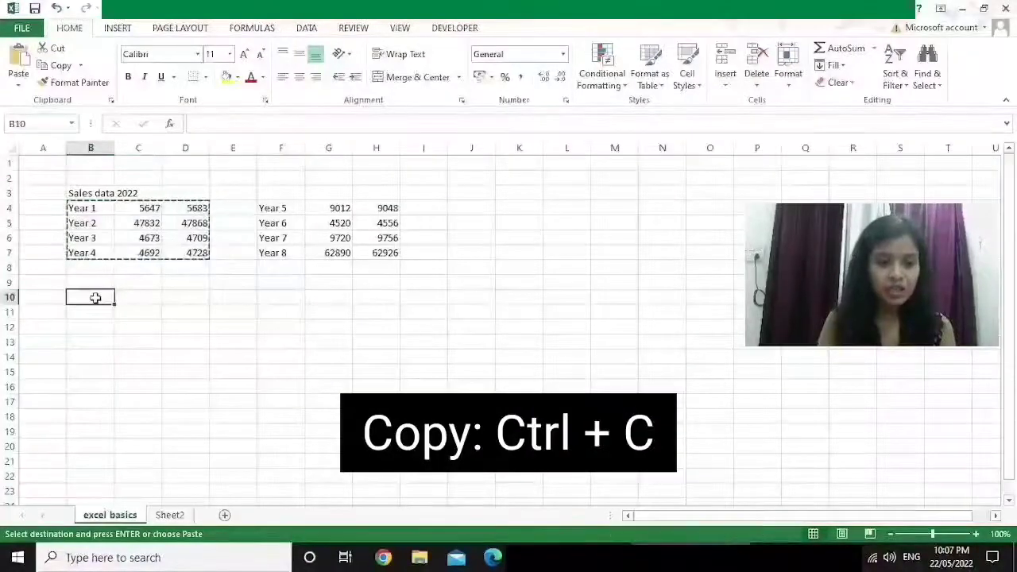
pyautogui.hotkey('ctrl', 'v')
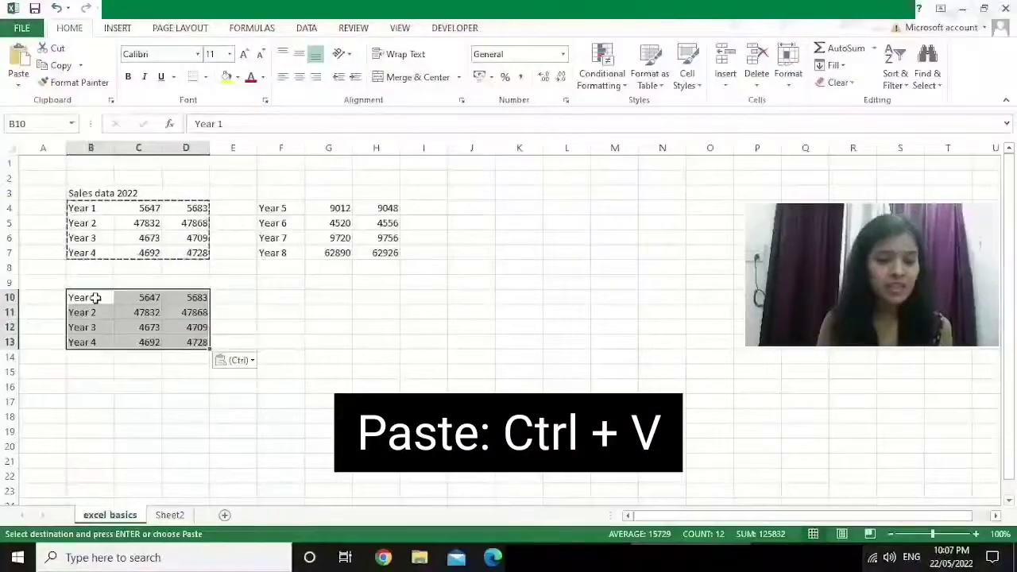
pyautogui.press('Escape')
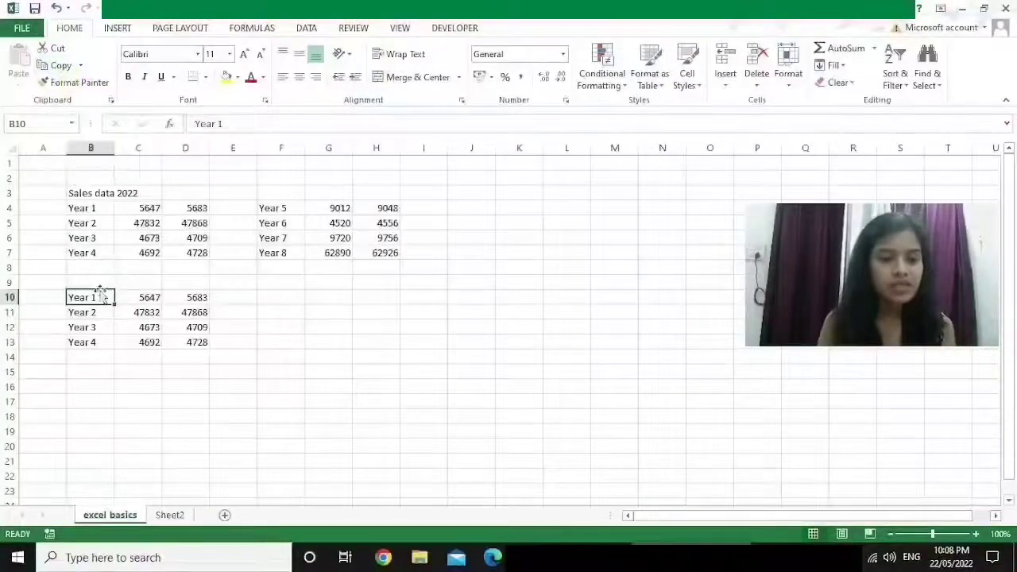
# Step: Copy the Year 1 to Year 4 rows in B10:D13 and paste them starting at cell F10
pyautogui.hotkey('shift', 'Right')
pyautogui.hotkey('shift', 'Right')
pyautogui.hotkey('shift', 'Down')
pyautogui.hotkey('shift', 'Down')
pyautogui.hotkey('shift', 'Down')
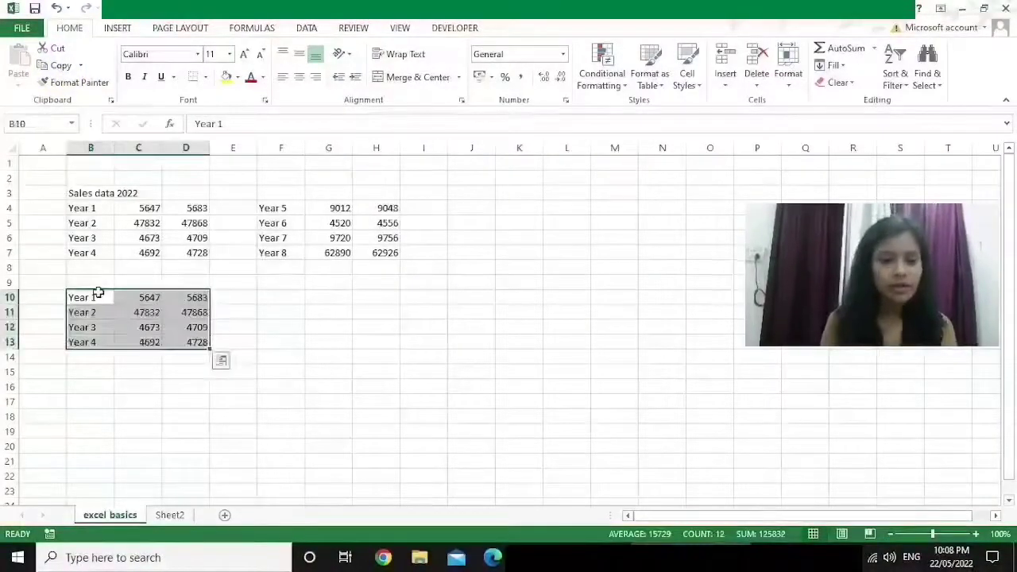
pyautogui.click(59, 65)
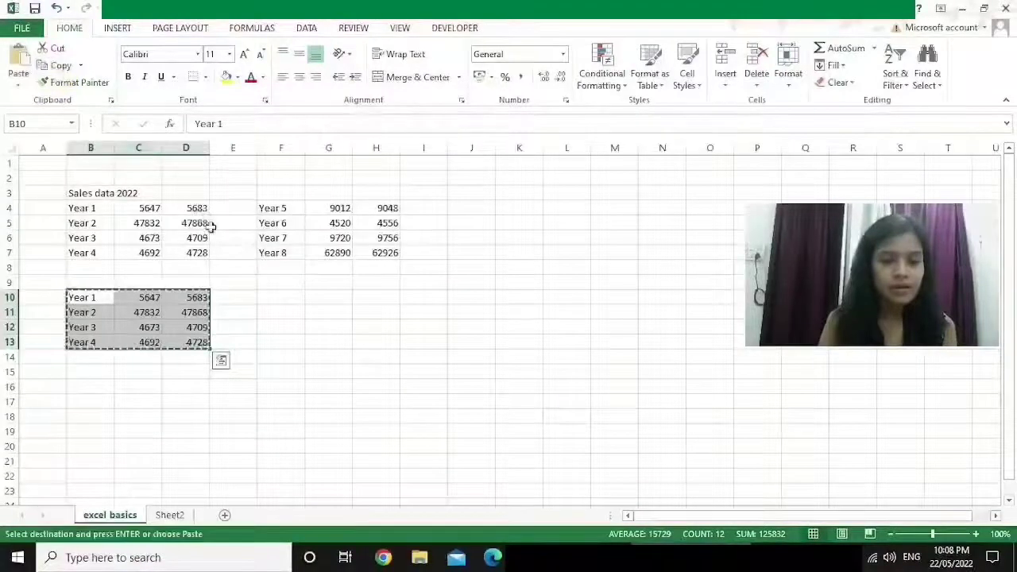
pyautogui.click(277, 296)
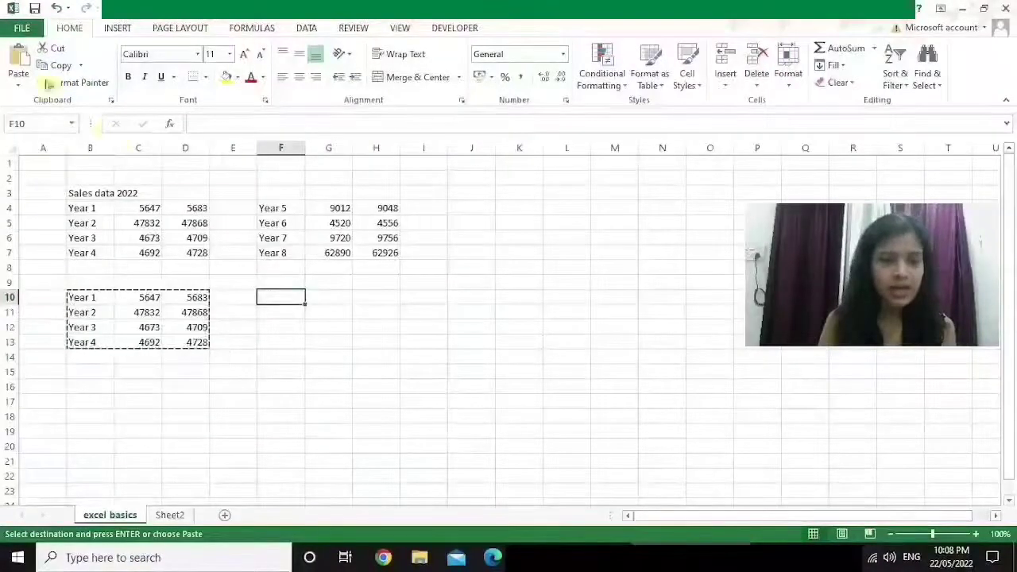
pyautogui.click(19, 62)
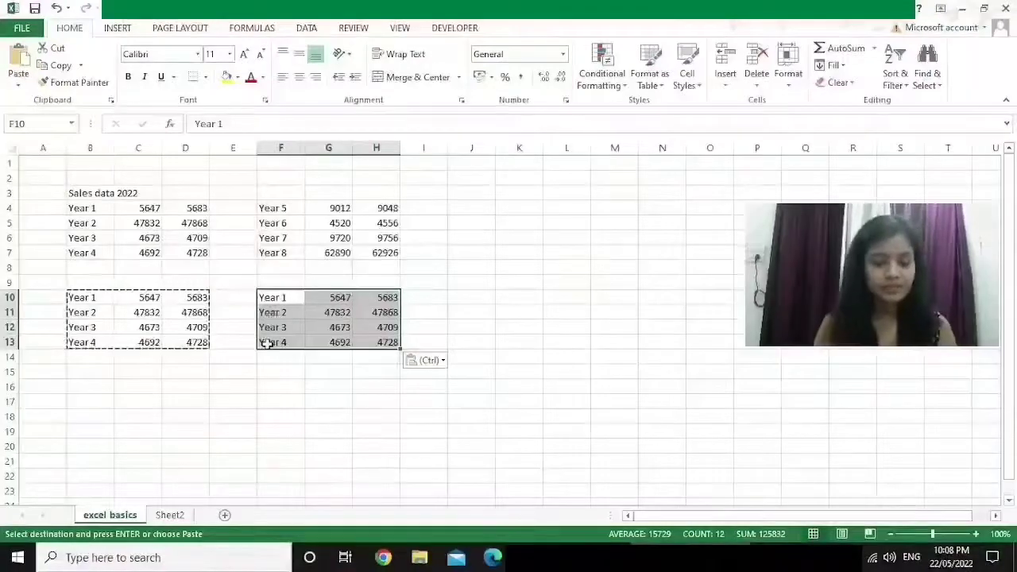
pyautogui.press('Escape')
# Step: Set the "Sales data 2022" title in B3 to the Agency FB font at size 14
pyautogui.click(90, 193)
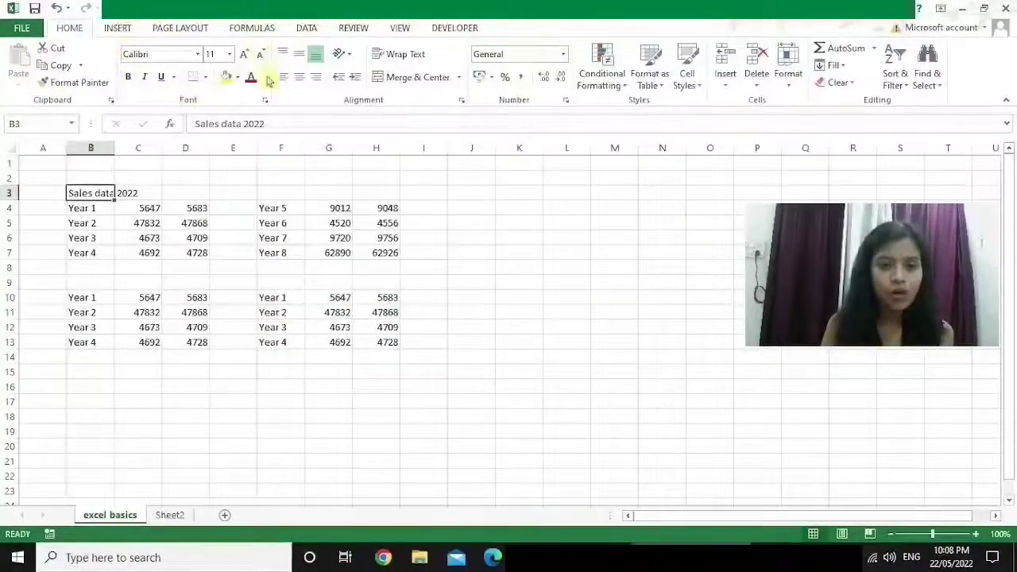
pyautogui.click(198, 54)
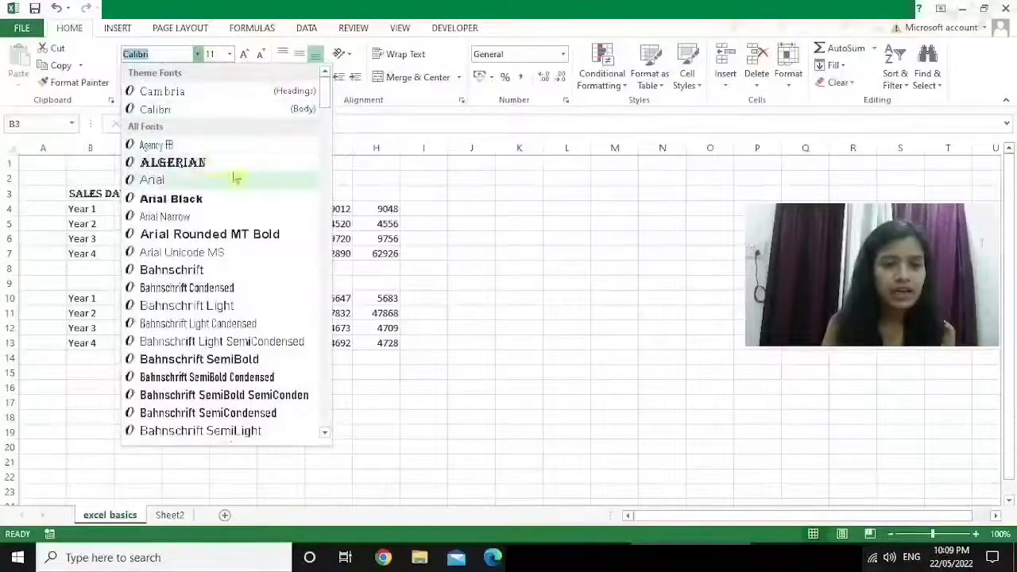
pyautogui.click(231, 145)
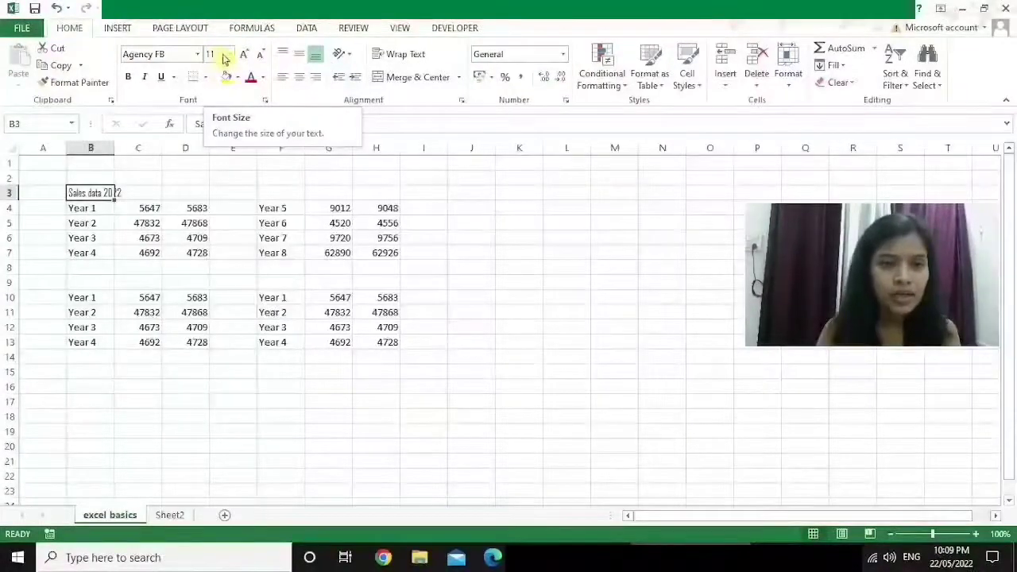
pyautogui.click(230, 56)
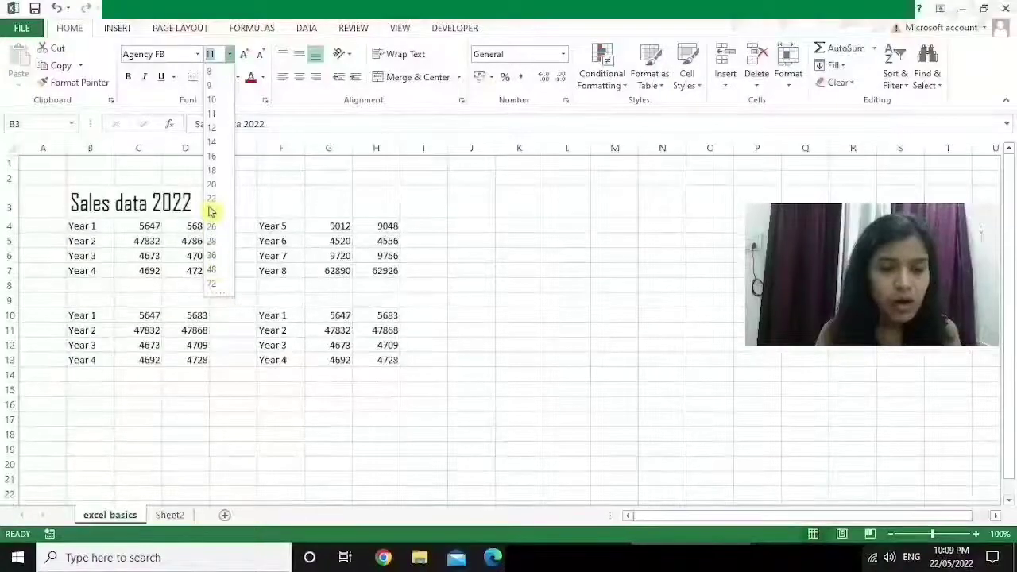
pyautogui.click(213, 54)
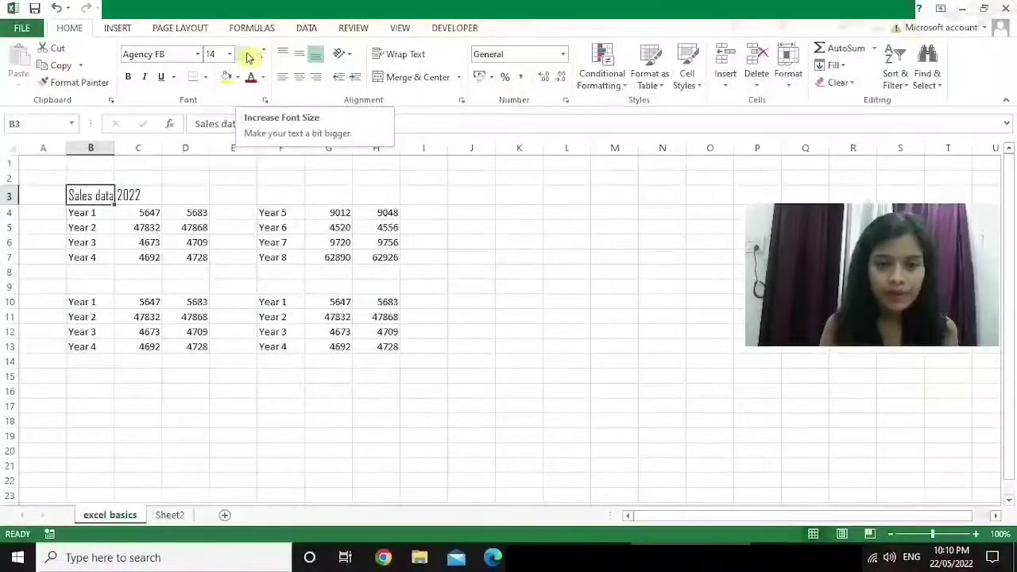
# Step: Enlarge the title text in B3 in increments up to font size 22
pyautogui.click(249, 60)
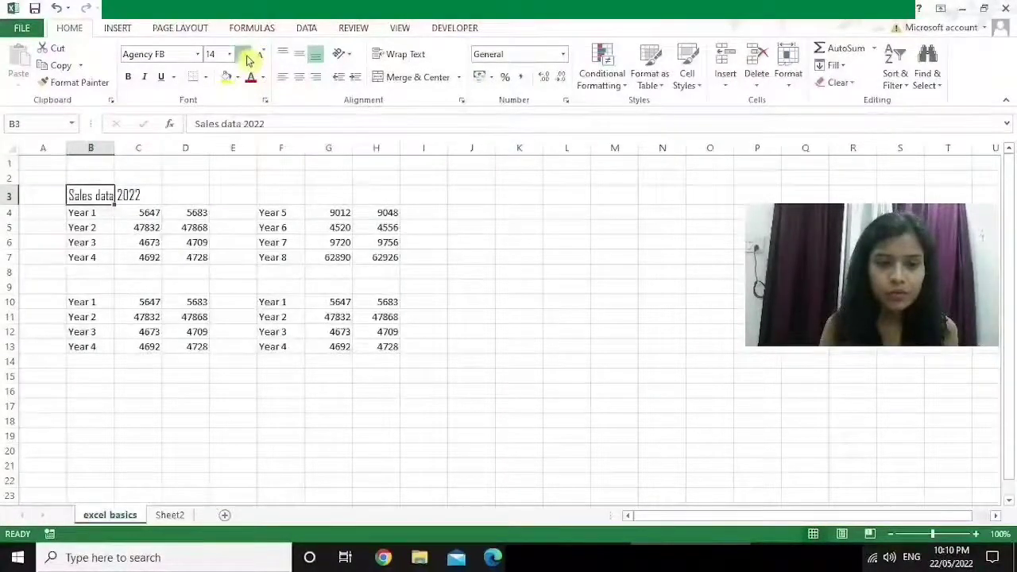
pyautogui.click(248, 60)
pyautogui.click(249, 59)
pyautogui.click(248, 59)
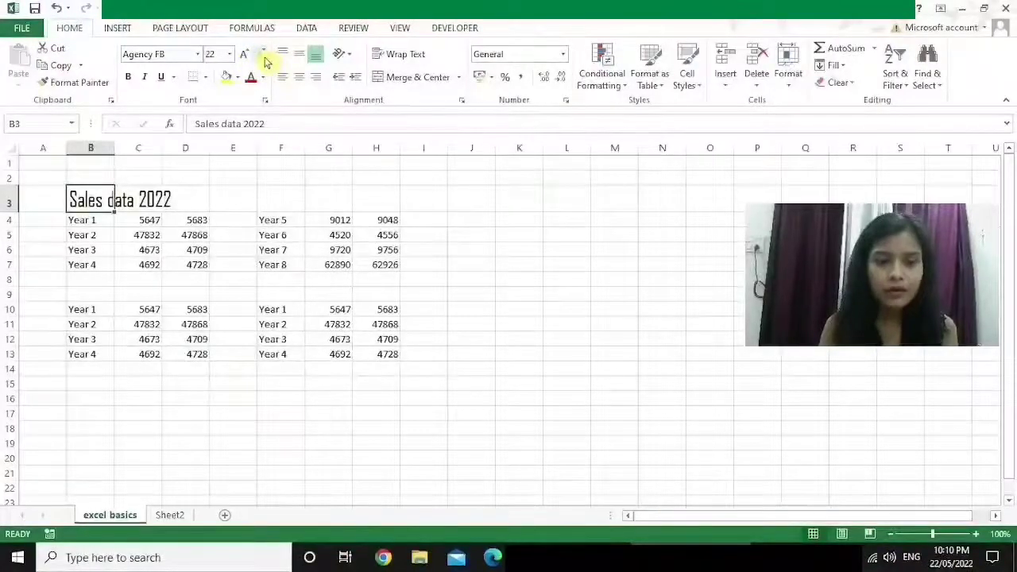
# Step: Shrink the title text in B3 in increments down to font size 12
pyautogui.click(265, 61)
pyautogui.click(266, 60)
pyautogui.click(266, 61)
pyautogui.click(266, 60)
pyautogui.click(266, 60)
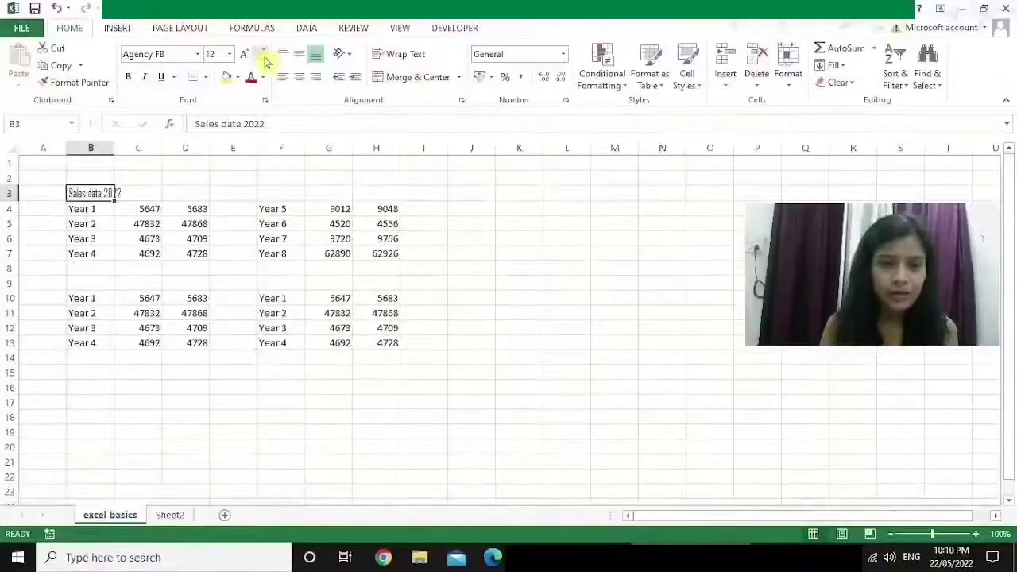
# Step: Apply bold, italic and underline formatting to the "Sales data 2022" title in B3
pyautogui.click(130, 82)
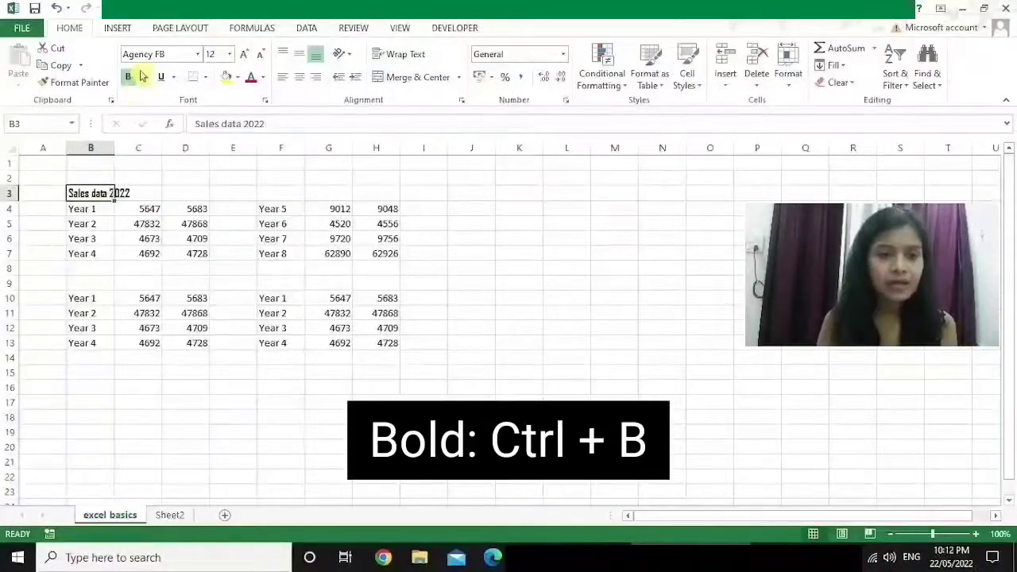
pyautogui.click(144, 76)
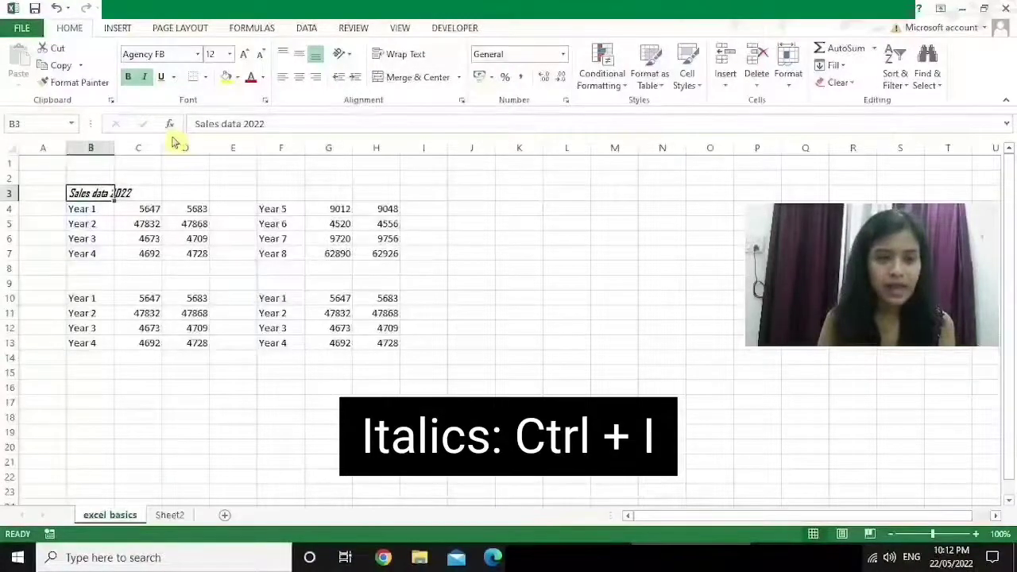
pyautogui.click(159, 78)
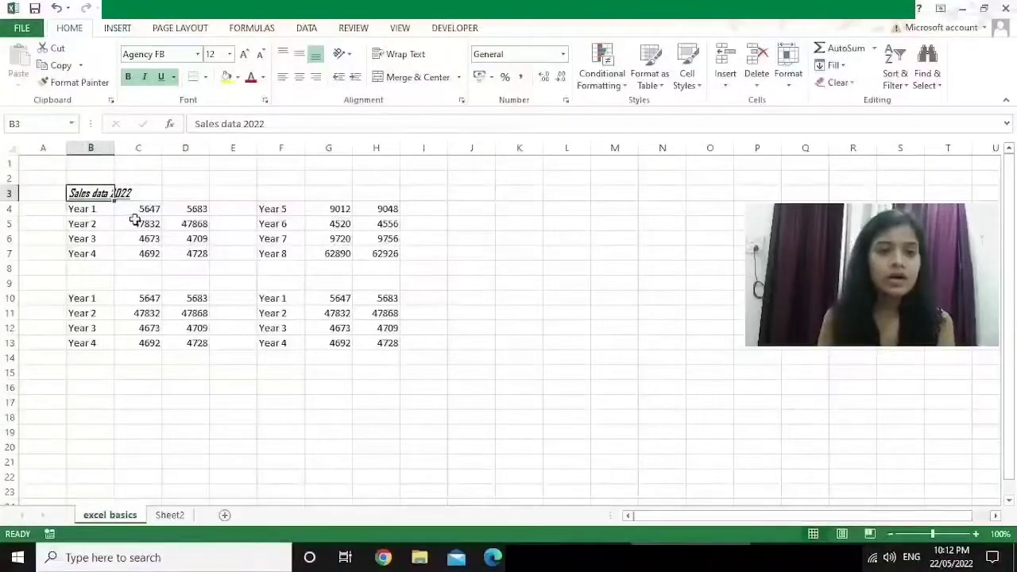
# Step: Apply All Borders to the Year 1 to Year 8 sales data in B4:H7
pyautogui.click(186, 209)
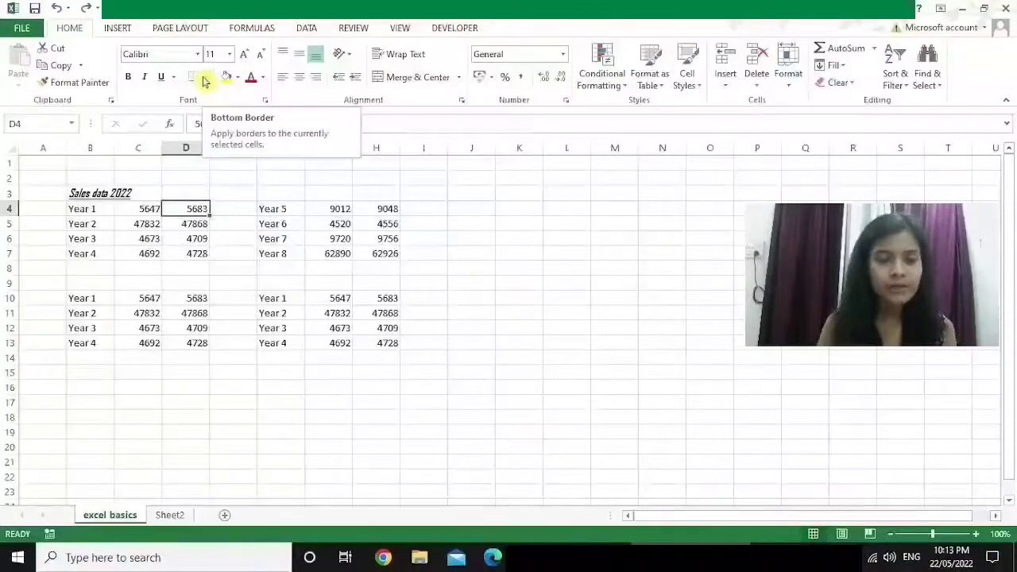
pyautogui.click(205, 78)
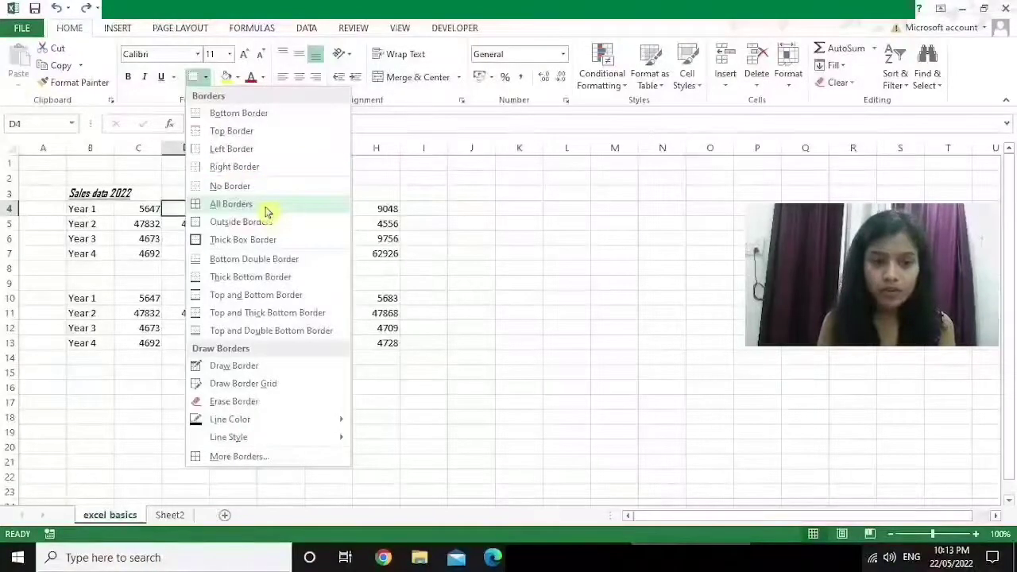
pyautogui.moveTo(82, 209); pyautogui.dragTo(390, 248)
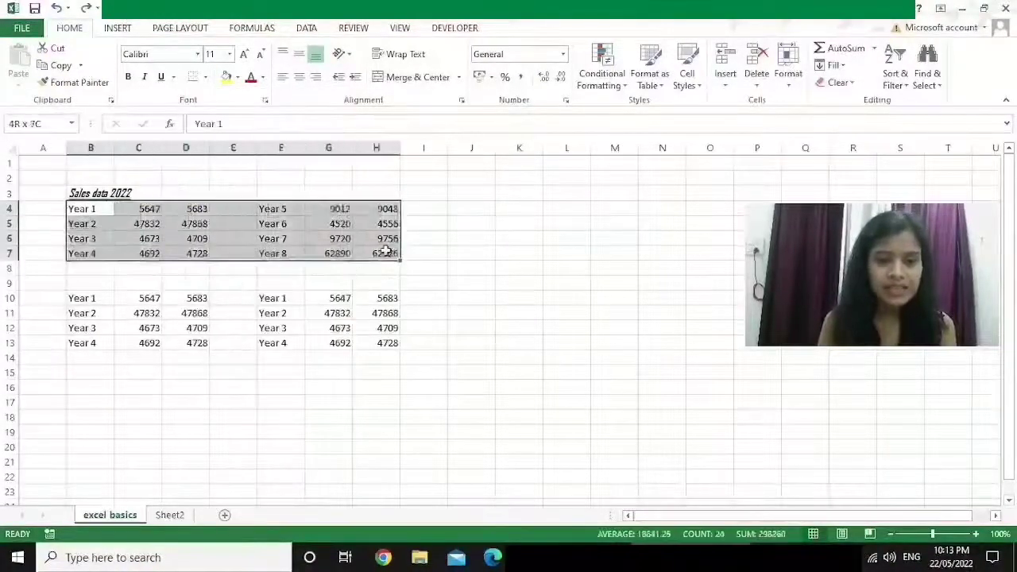
pyautogui.click(206, 78)
pyautogui.click(215, 203)
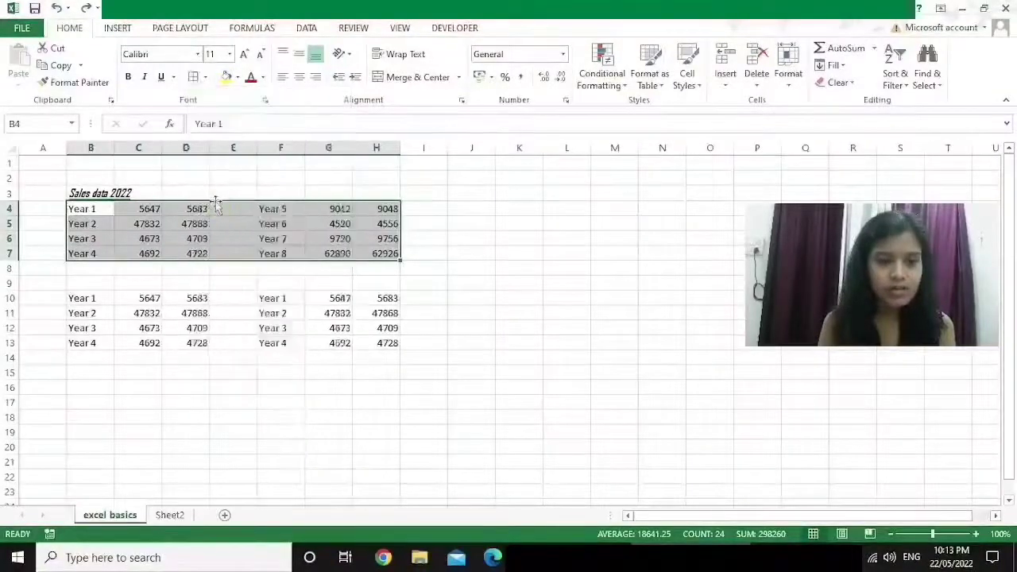
pyautogui.click(234, 280)
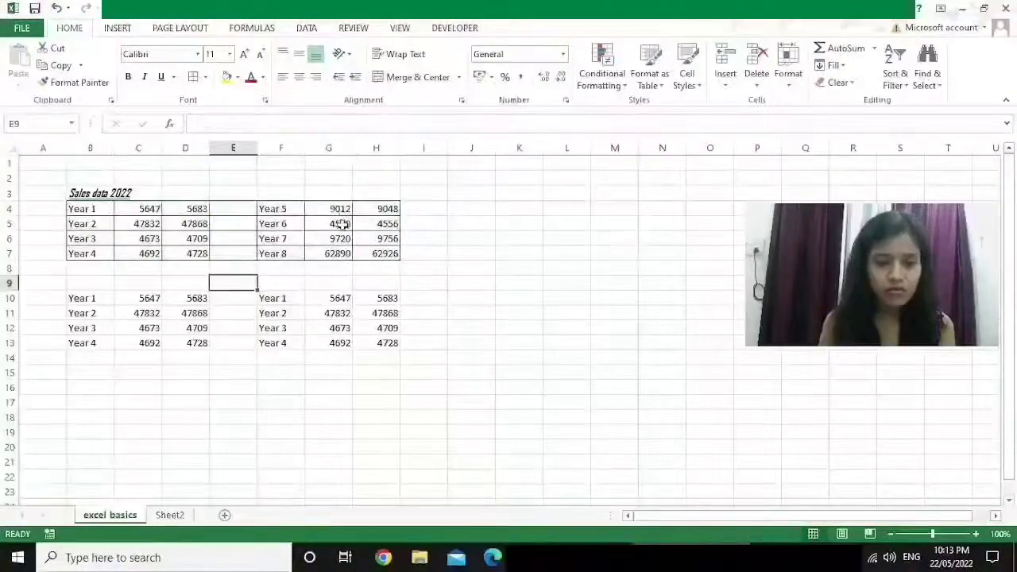
# Step: Give the "Sales data 2022" title cell B3 a light blue fill and a red font color
pyautogui.click(91, 193)
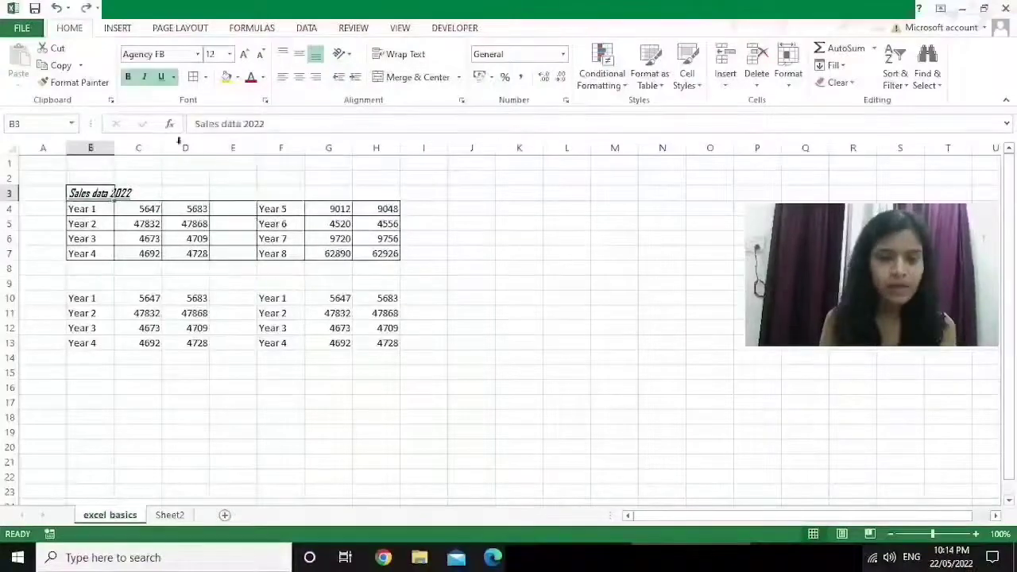
pyautogui.click(238, 78)
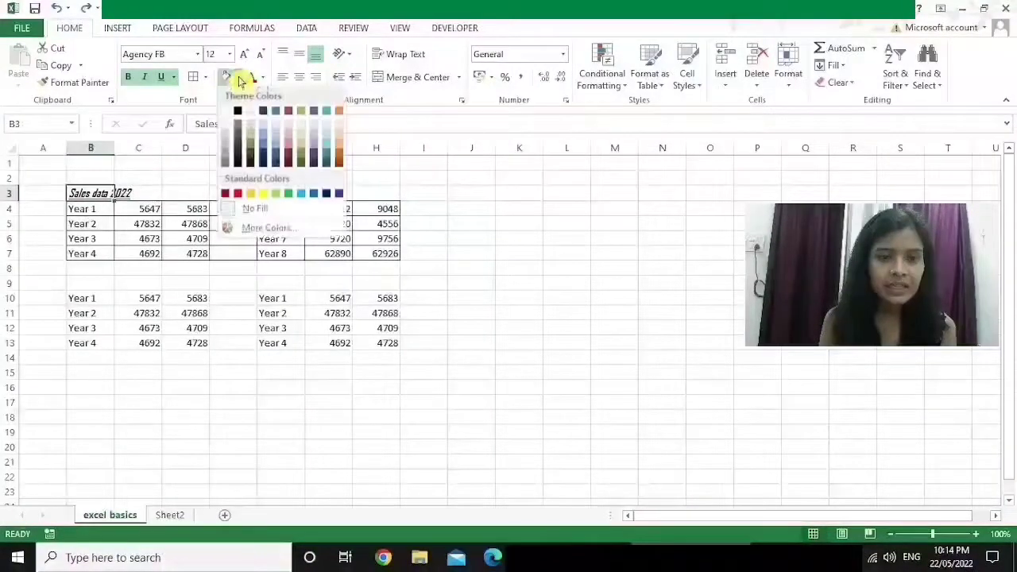
pyautogui.click(308, 197)
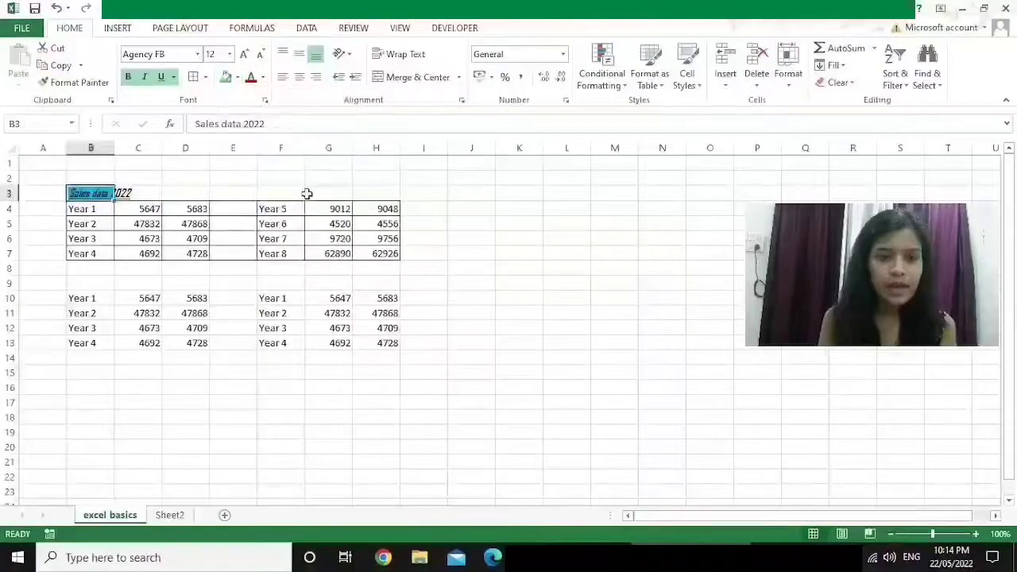
pyautogui.click(264, 78)
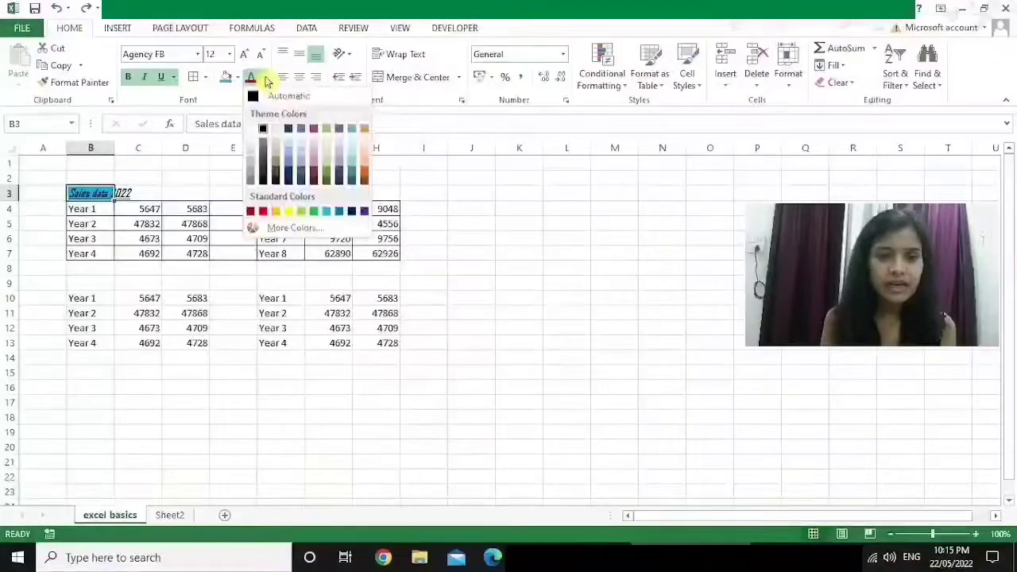
pyautogui.click(264, 212)
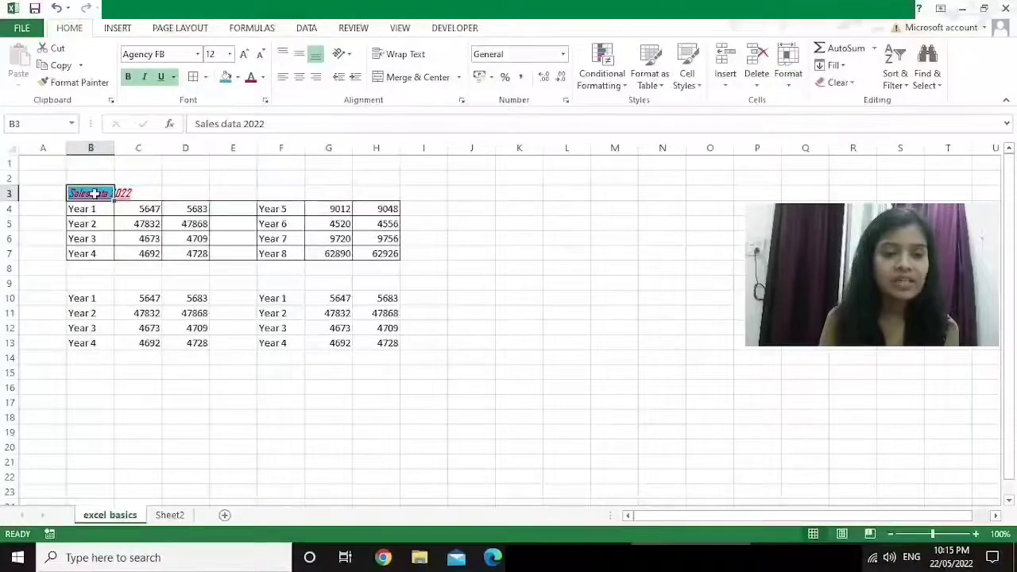
# Step: Autofit column B to the title text, and copy the formatting of B3 onto the Year 1 cell B4 with Format Painter
pyautogui.doubleClick(115, 149)
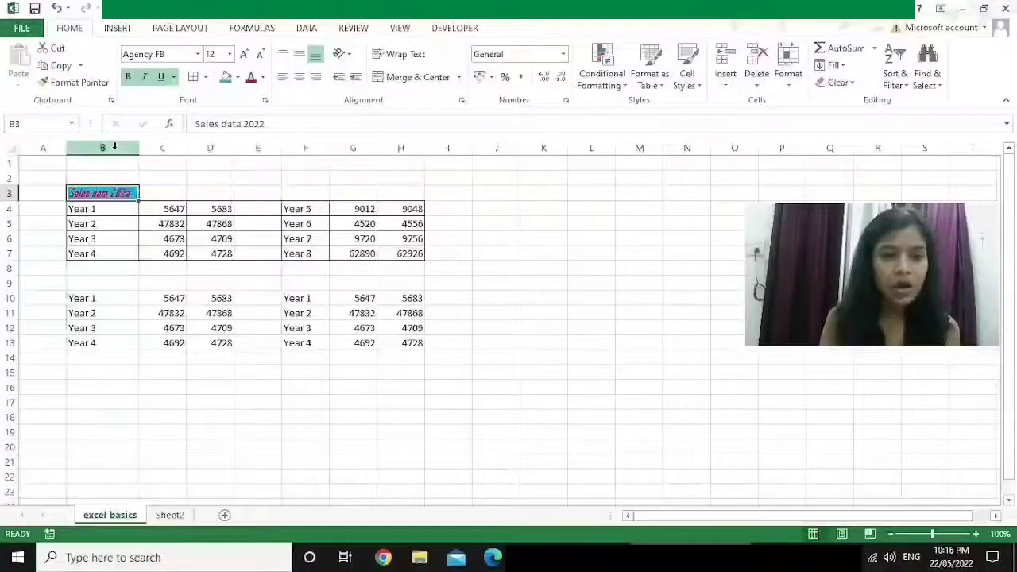
pyautogui.click(115, 213)
pyautogui.click(124, 192)
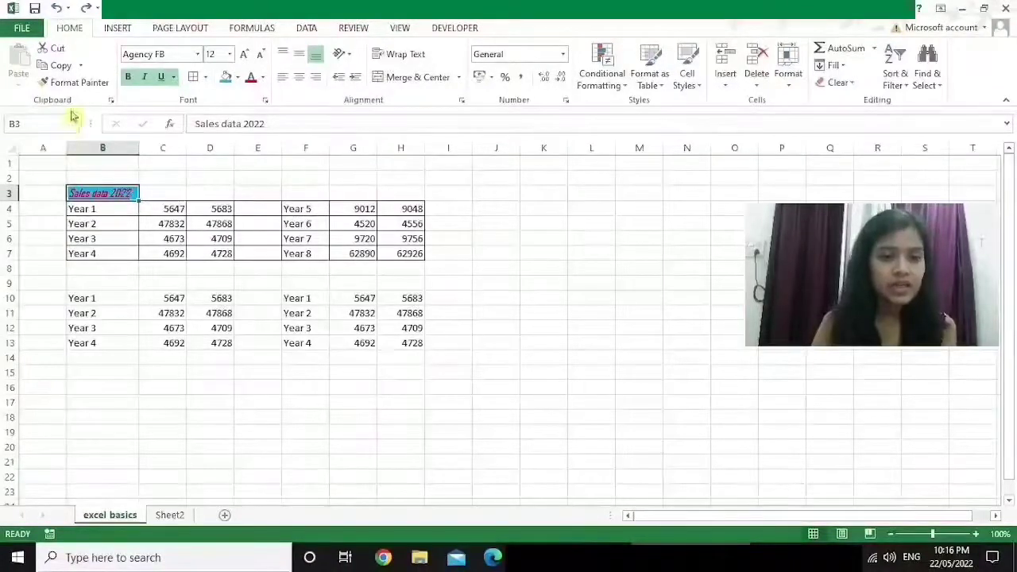
pyautogui.click(78, 84)
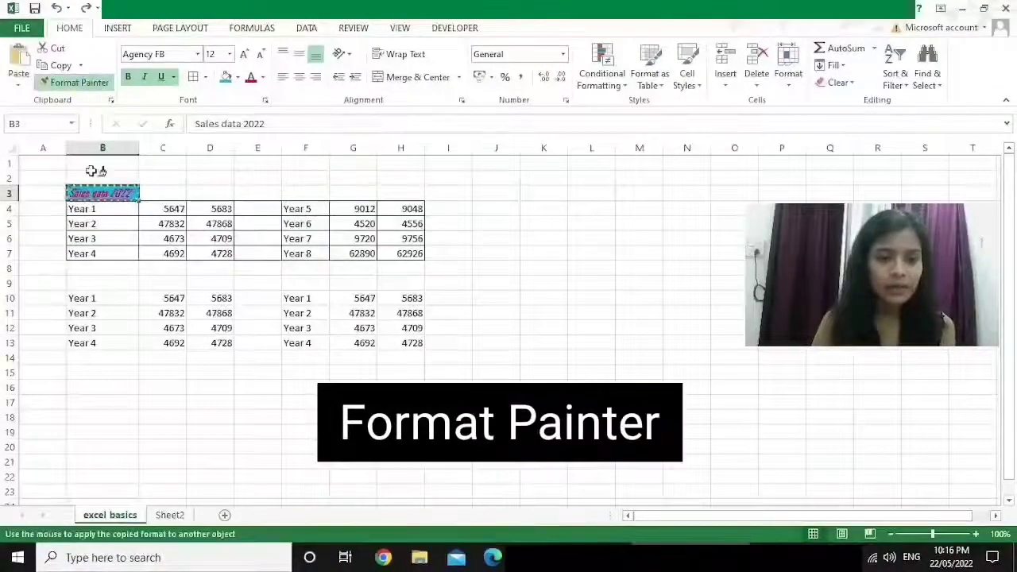
pyautogui.moveTo(90, 208); pyautogui.dragTo(92, 208)
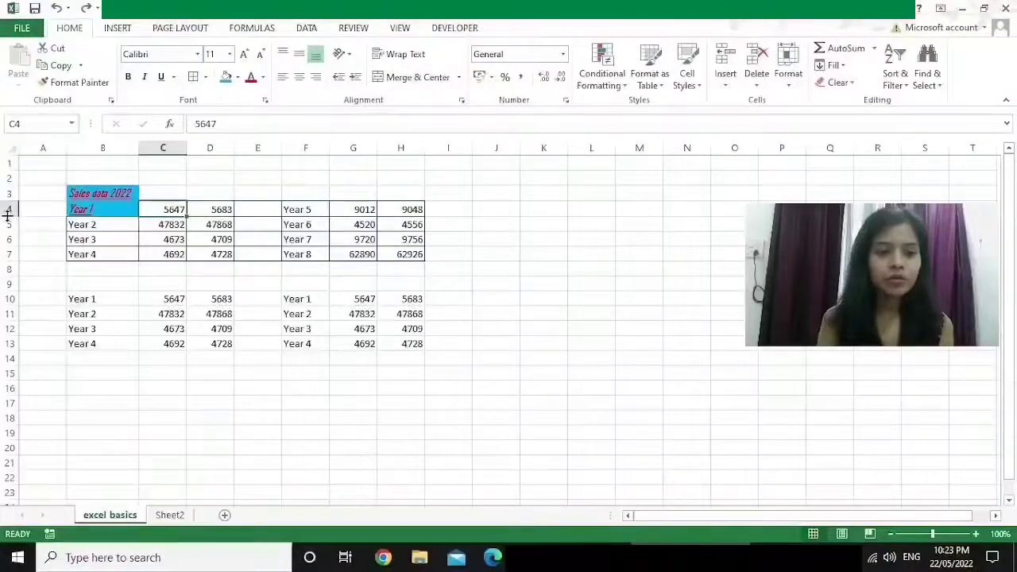
# Step: Increase the height of row 4 to several times the normal row height and widen column B slightly beyond the title text
pyautogui.moveTo(7, 214); pyautogui.dragTo(9, 271)
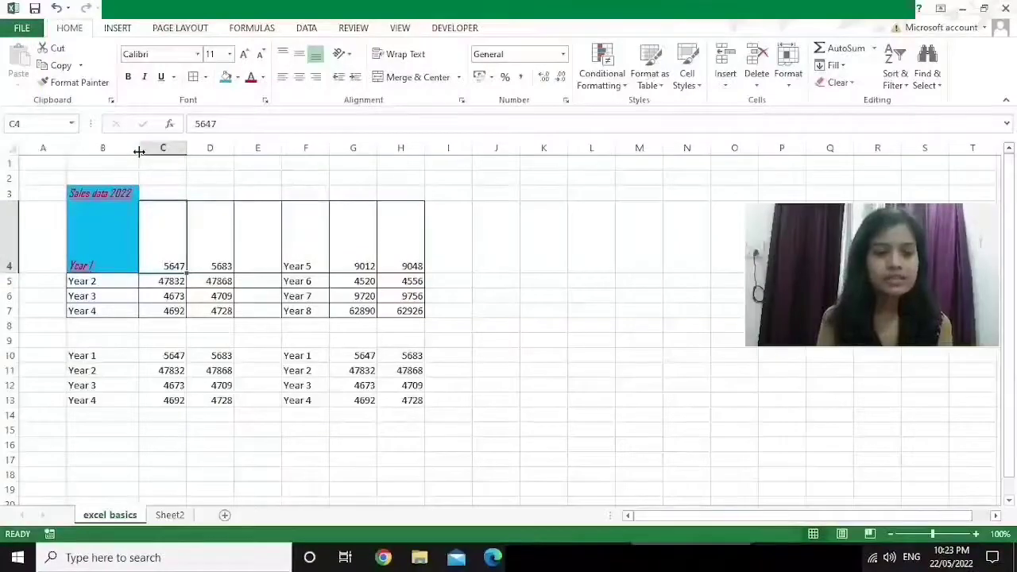
pyautogui.moveTo(138, 151)
pyautogui.mouseDown()
pyautogui.moveTo(228, 150)
pyautogui.moveTo(156, 148)
pyautogui.mouseUp()
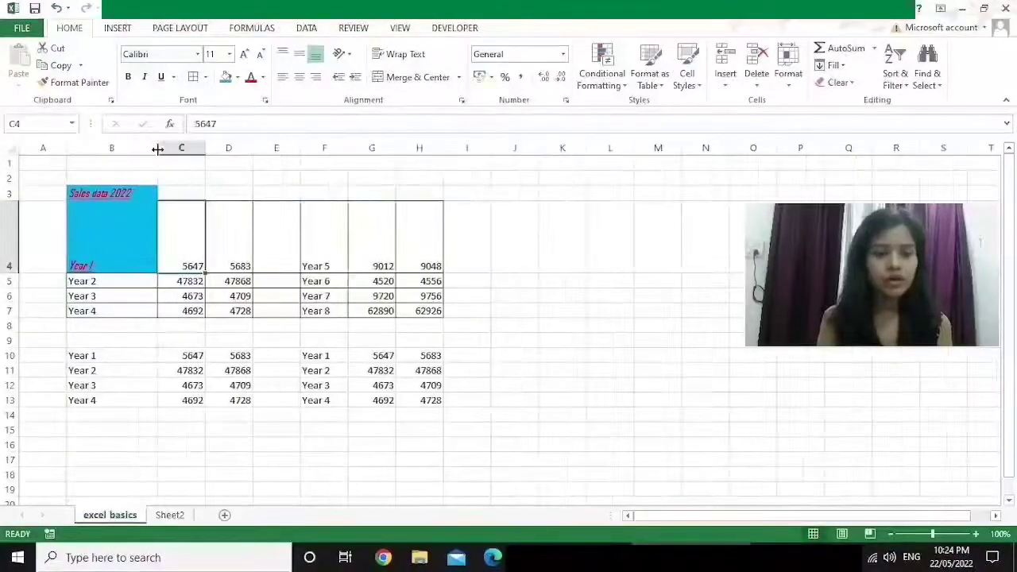
# Step: Set the vertical alignment of the Year 1 text in B4 to top, middle and finally bottom
pyautogui.click(126, 237)
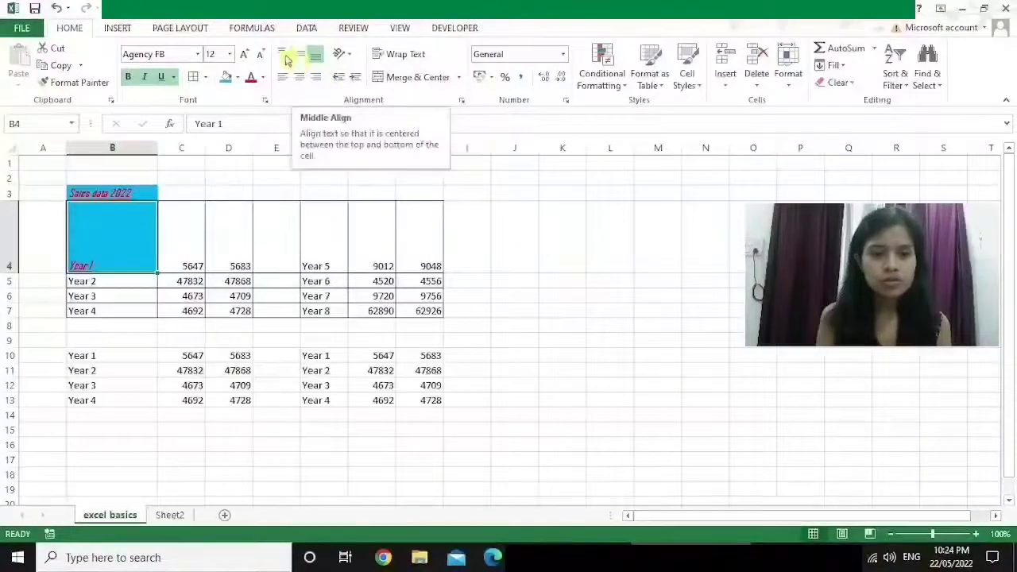
pyautogui.click(284, 57)
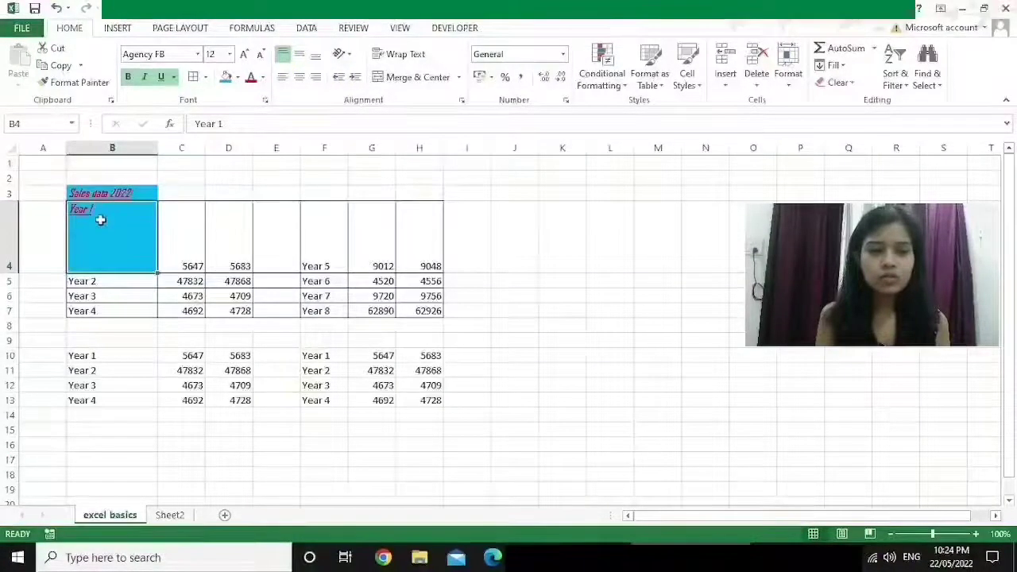
pyautogui.click(298, 58)
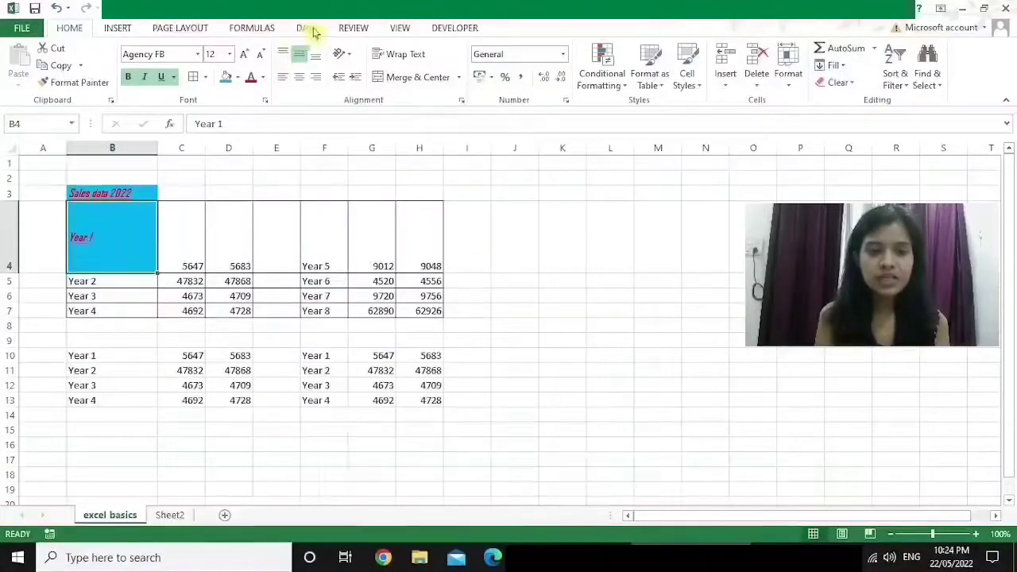
pyautogui.click(316, 57)
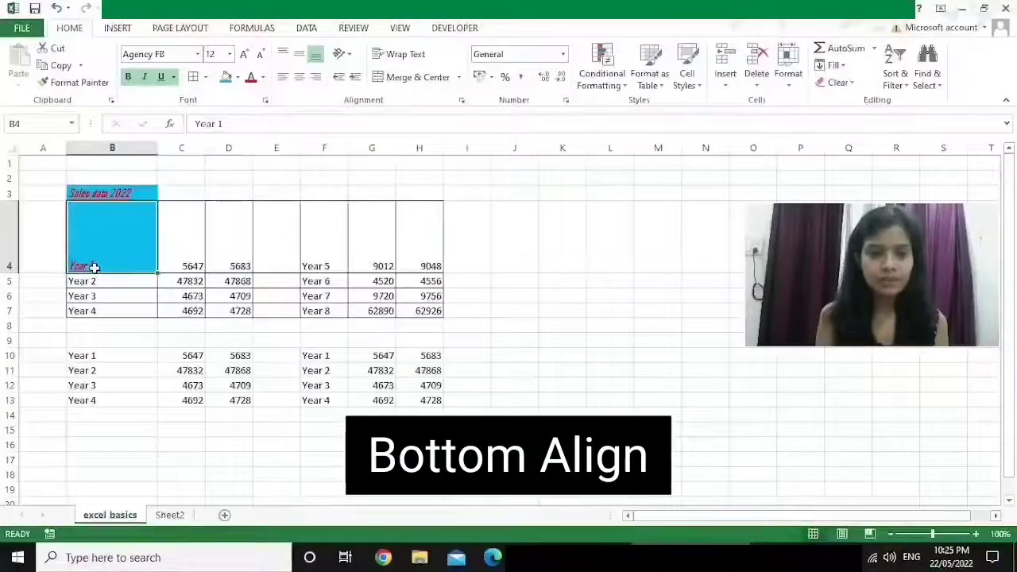
# Step: Set the horizontal alignment of the Year 1 text in B4 to left, center and finally right
pyautogui.click(291, 81)
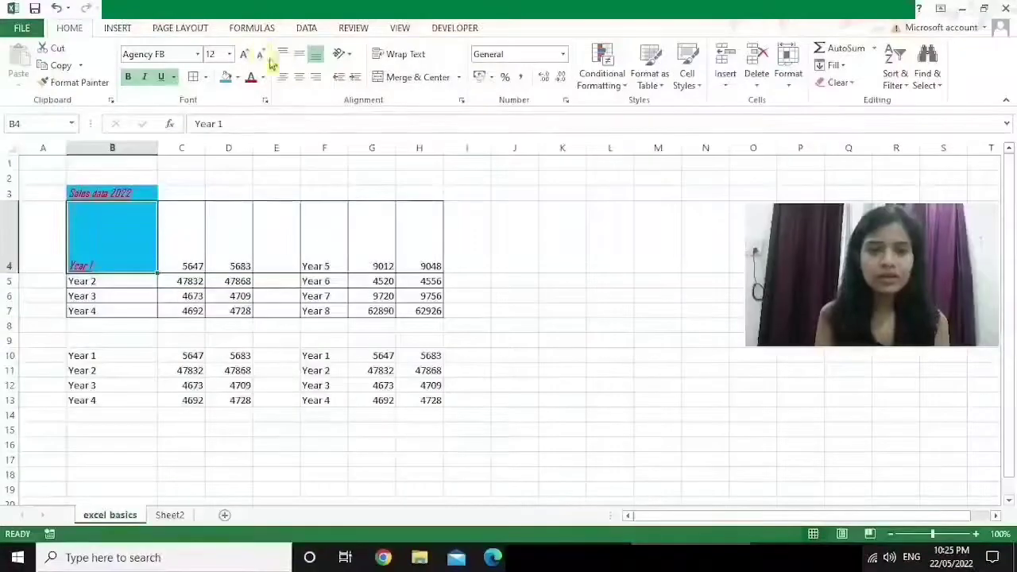
pyautogui.click(302, 79)
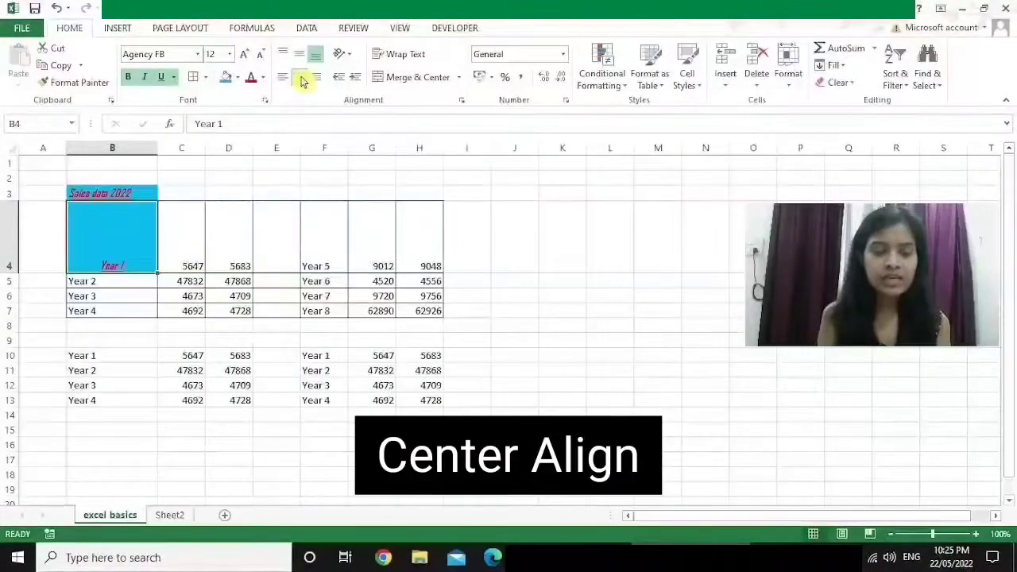
pyautogui.click(319, 79)
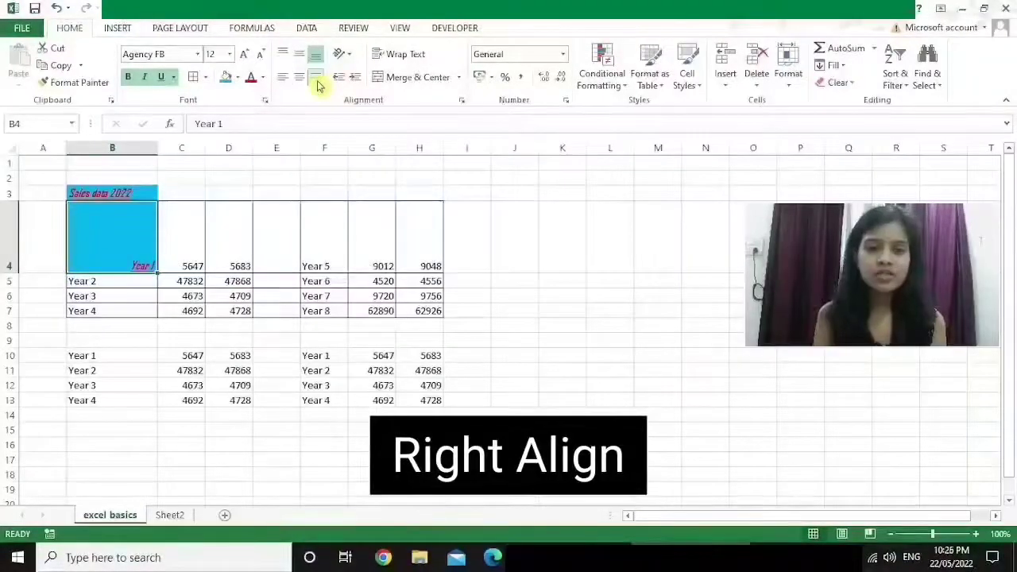
# Step: Merge and center the "Sales data 2022" title across B3:H3
pyautogui.press('Up')
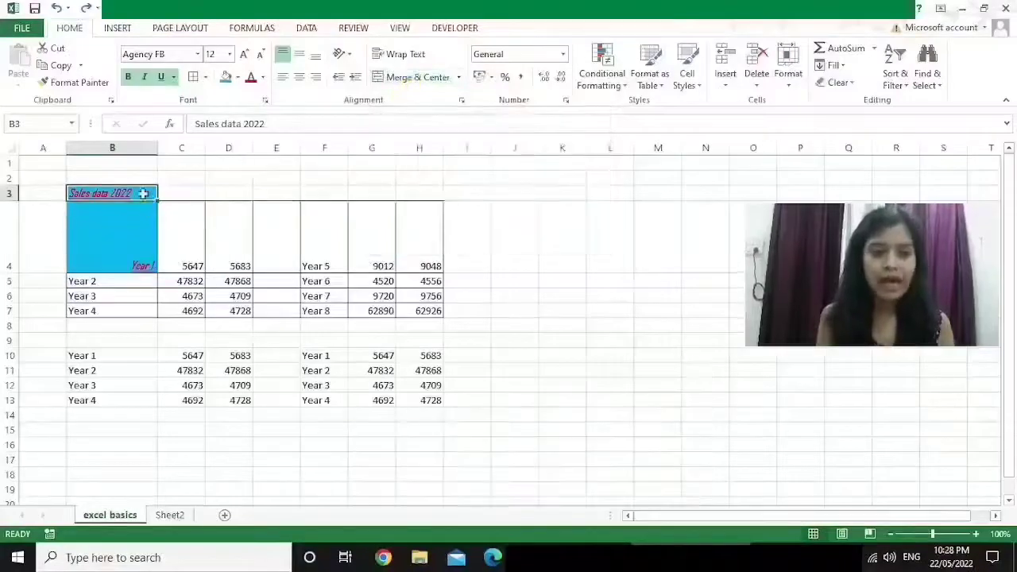
pyautogui.hotkey('shift', 'Right')
pyautogui.hotkey('shift', 'Right')
pyautogui.hotkey('shift', 'Right')
pyautogui.hotkey('shift', 'Right')
pyautogui.hotkey('shift', 'Right')
pyautogui.hotkey('shift', 'Right')
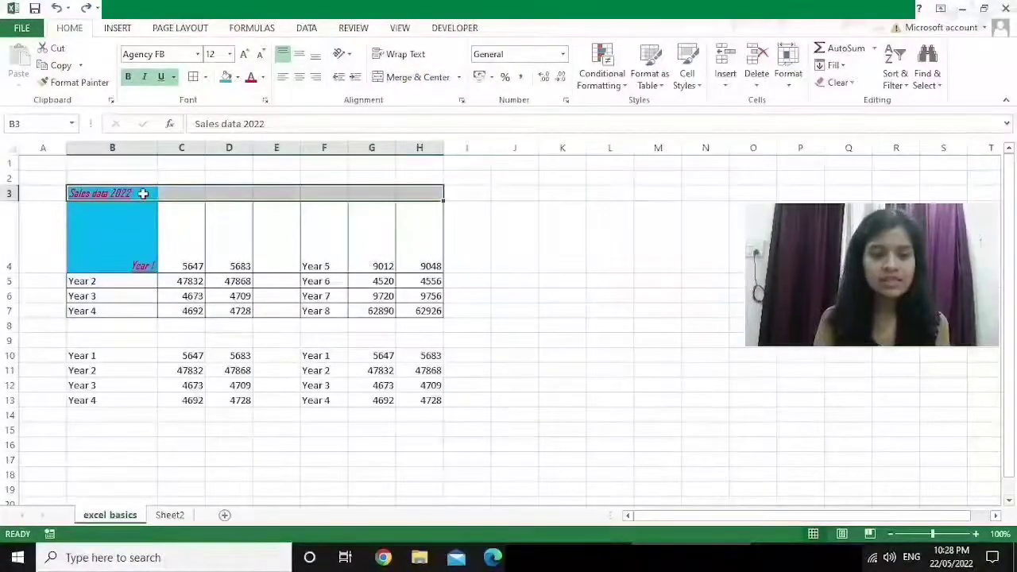
pyautogui.click(419, 80)
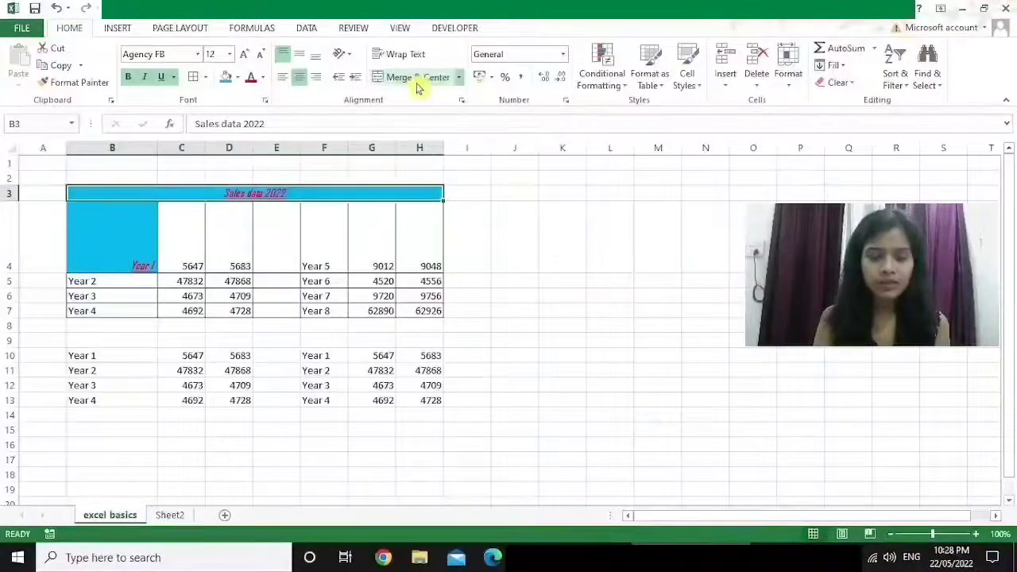